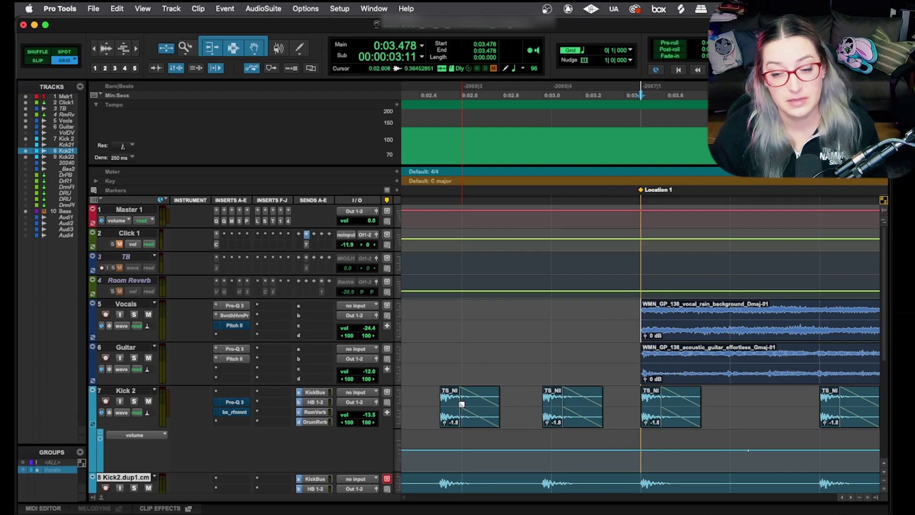
Place the edit cursor on the Vocals track at 0:03.043, just ahead of the vocal clip
left_click(552, 317)
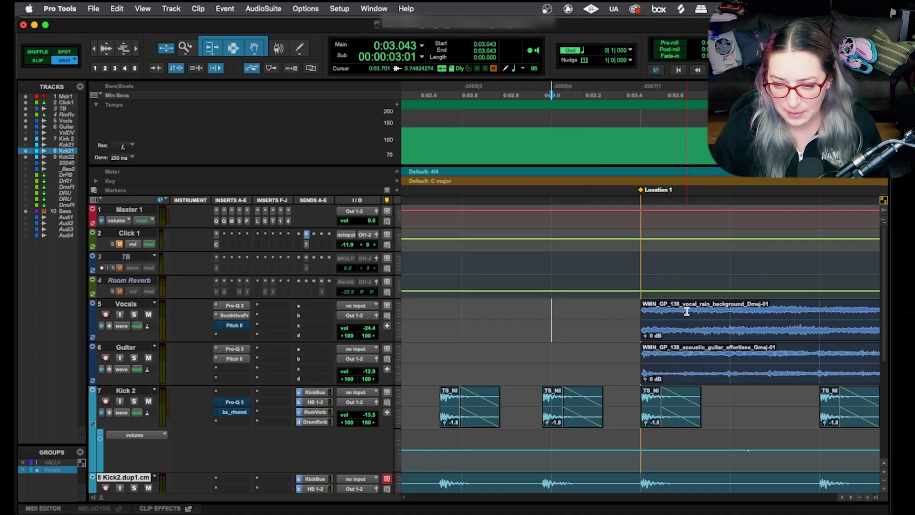
Select the vocal rain background clip and nudge it back and forth by one bar, ending at 0:03.478
left_click(705, 330)
key("r")
key("r")
key("r")
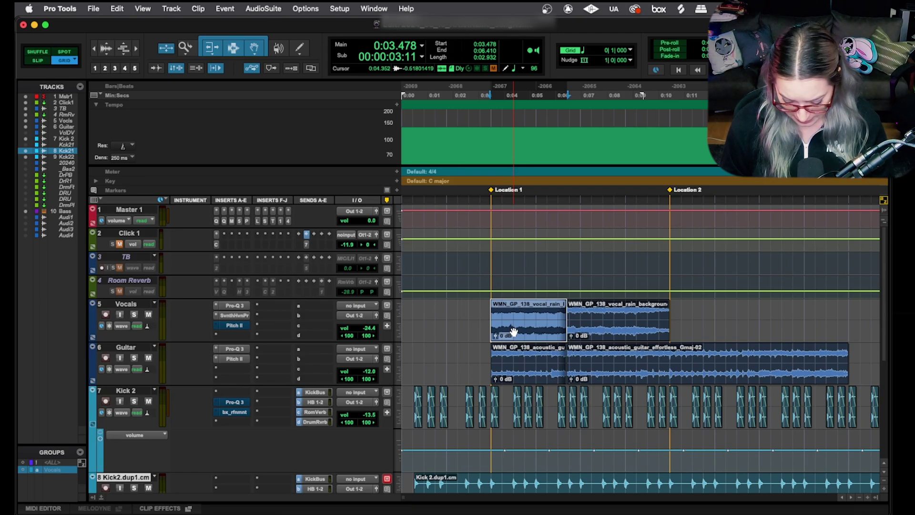
key("minus")
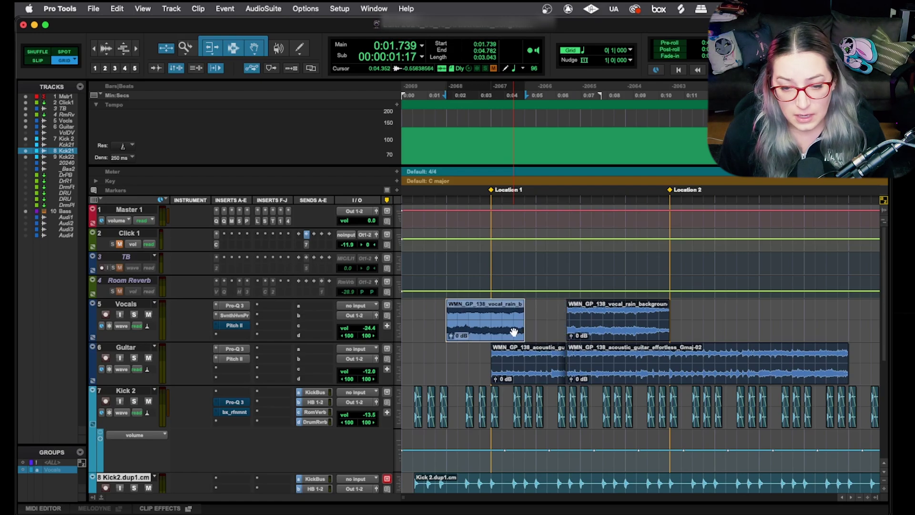
key("plus")
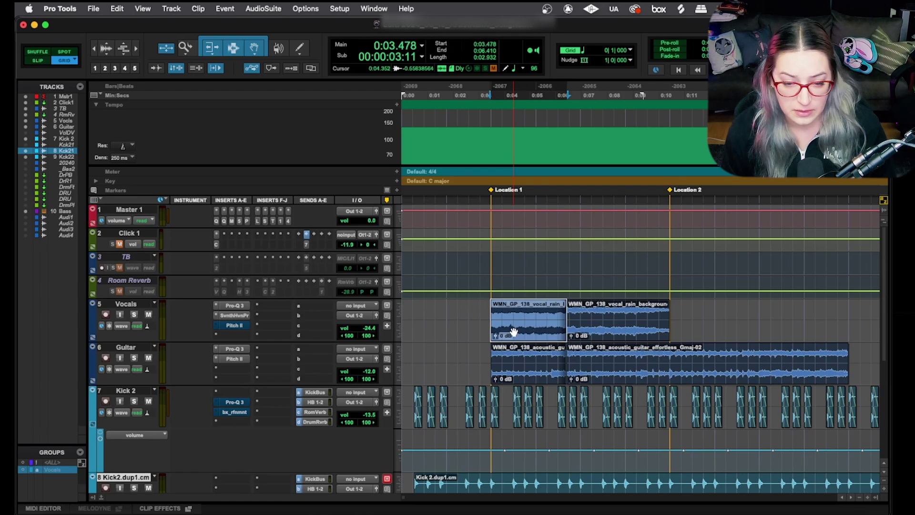
key("minus")
key("plus")
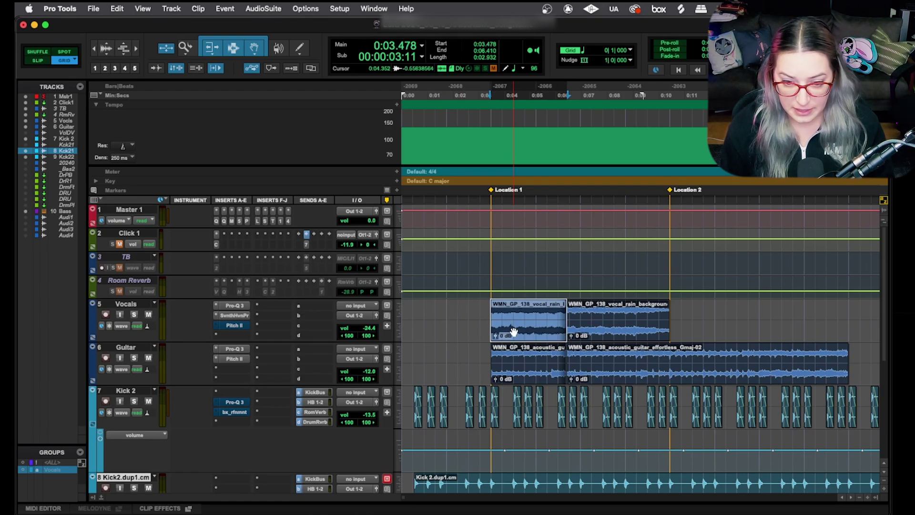
key("minus")
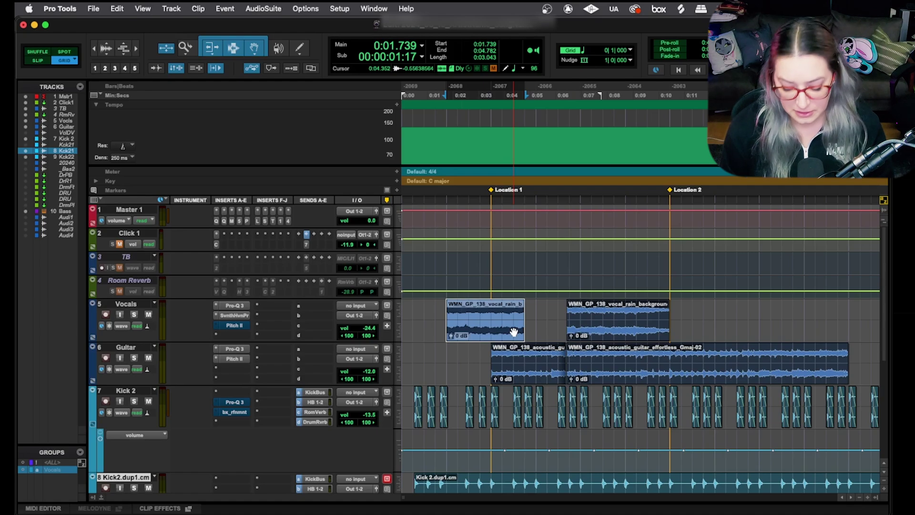
key("plus")
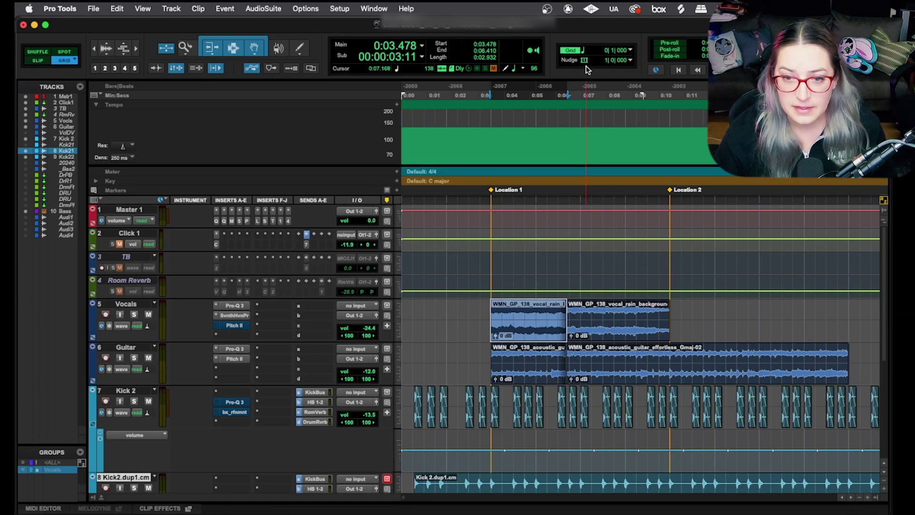
left_click(631, 61)
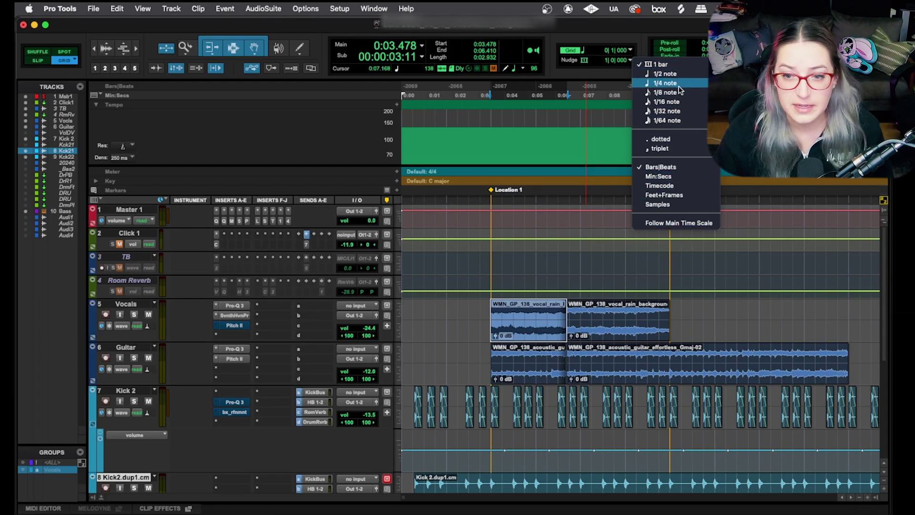
Switch the nudge value to Min:Secs and set it to 1 msec
left_click(672, 177)
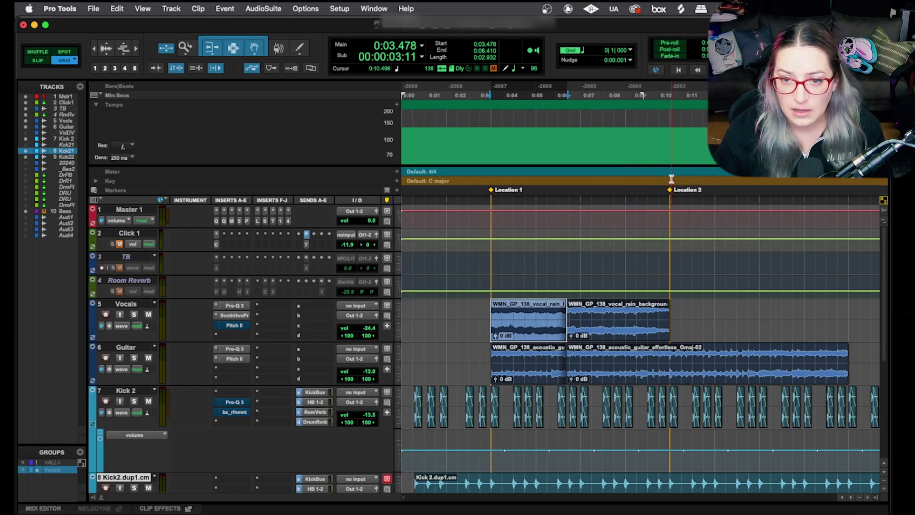
left_click(630, 60)
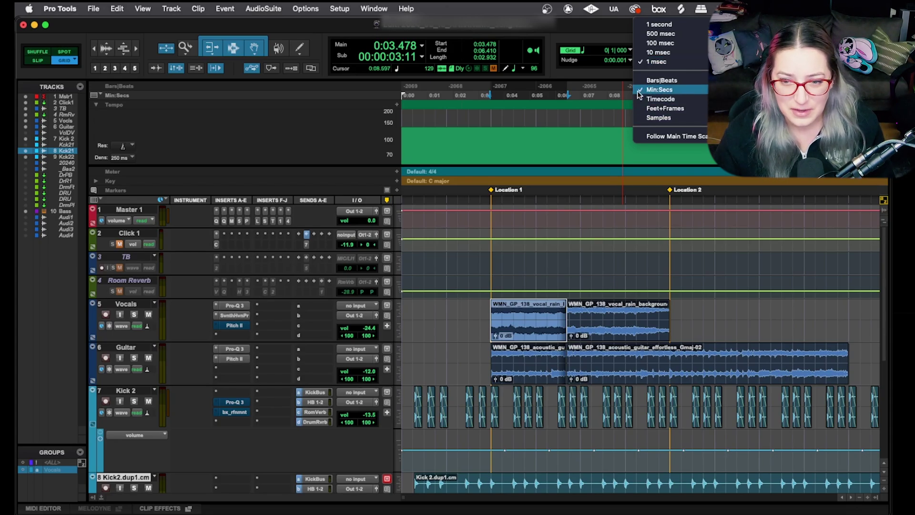
Zoom in on the vocal clip's start and nudge it in 1 ms steps, returning to 0:03.478
key("Escape")
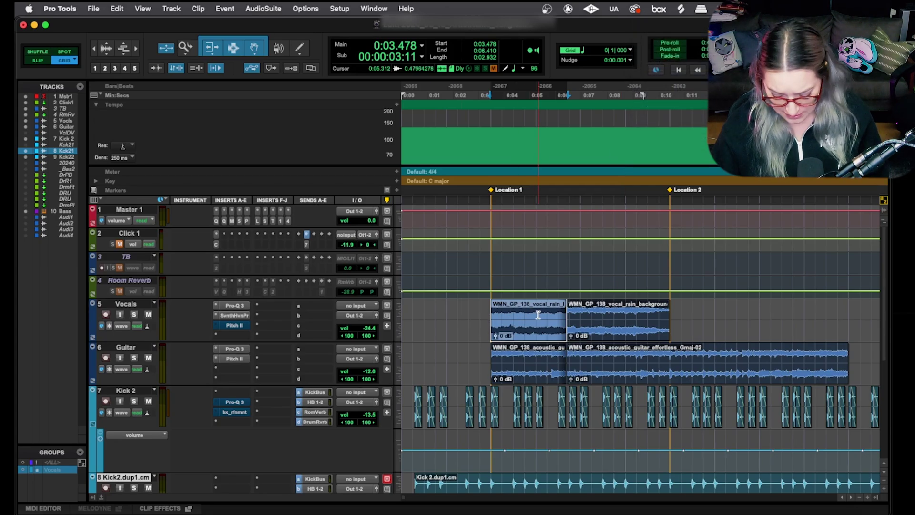
key("super+bracketright")
key("super+bracketright")
key("super+bracketright")
key("super+bracketright")
key("super+bracketright")
key("super+bracketright")
key("super+bracketright")
key("super+bracketright")
key("super+bracketright")
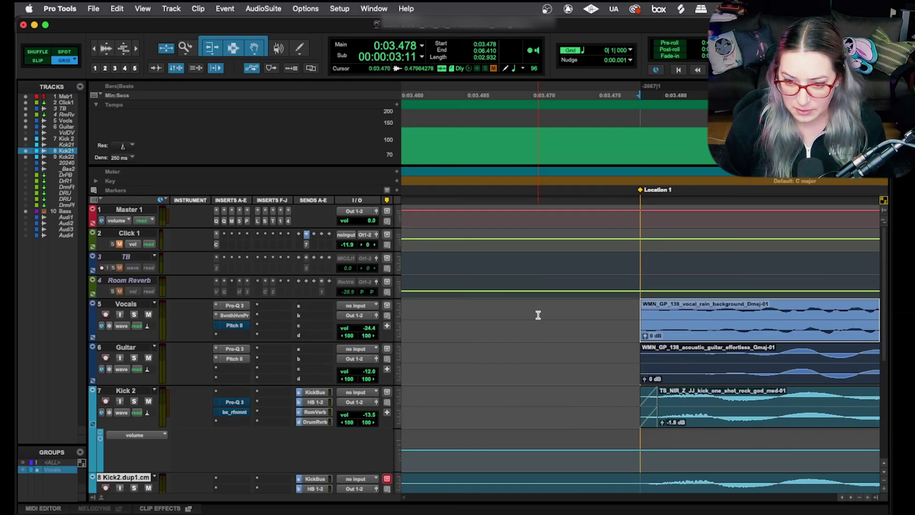
key("minus")
key("minus")
key("minus")
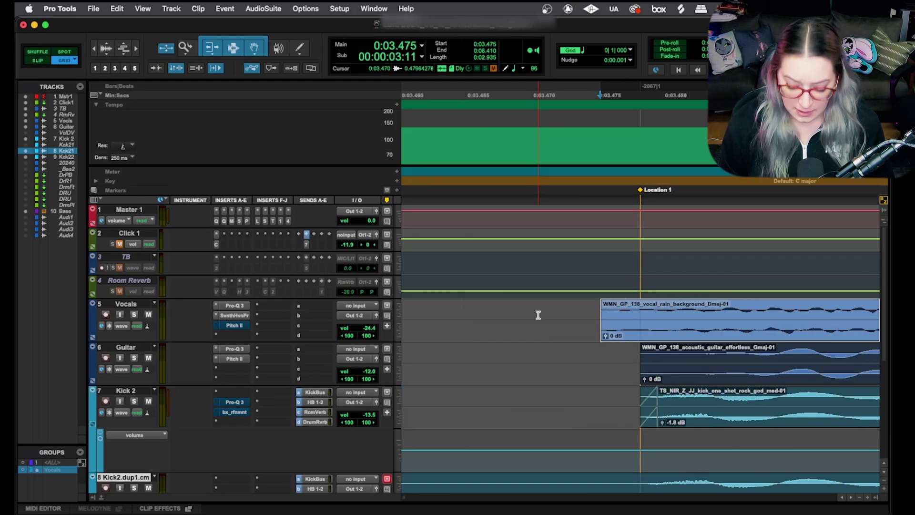
key("plus")
key("plus")
key("plus")
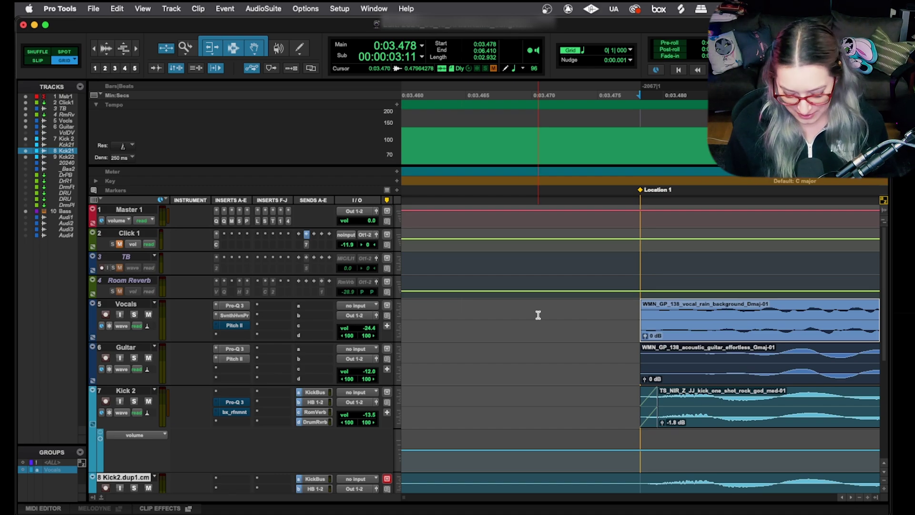
key("KP_Subtract")
key("KP_Subtract")
key("KP_Subtract")
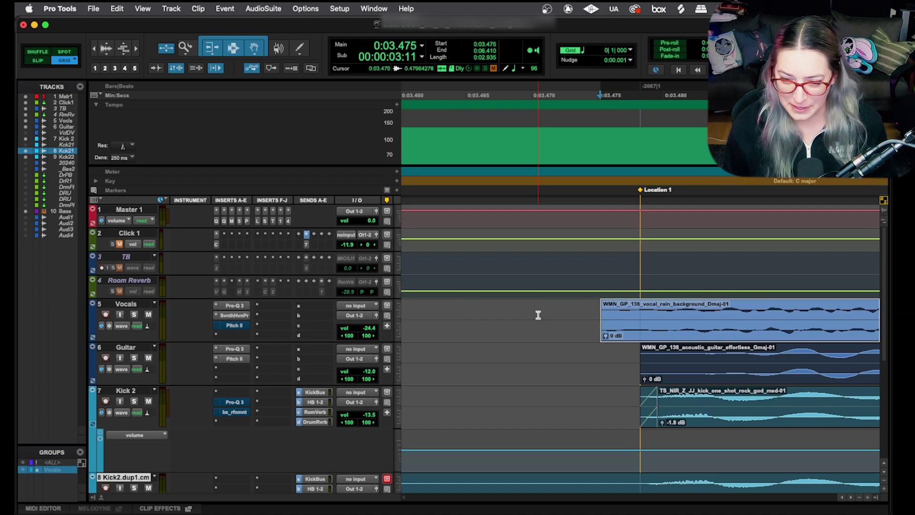
key("KP_Add")
key("KP_Add")
key("KP_Add")
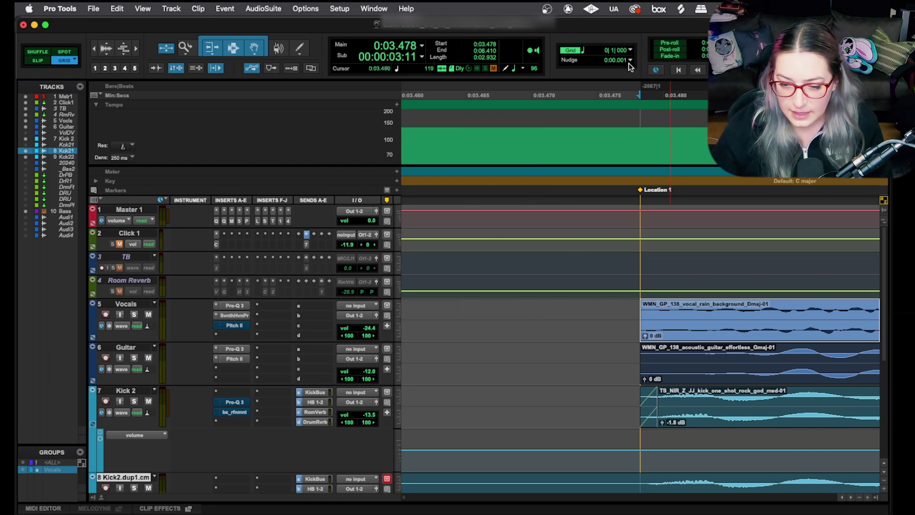
key("r")
key("r")
key("r")
key("r")
key("r")
key("r")
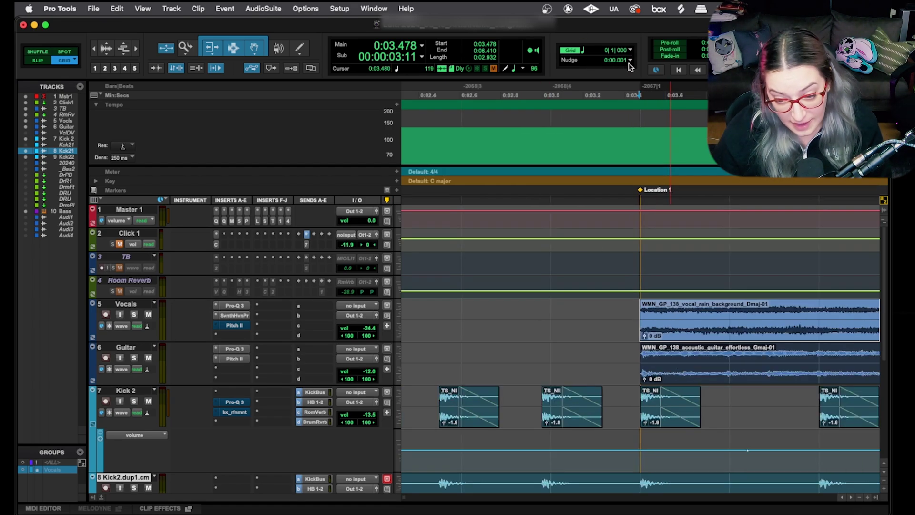
Select the range 0:03.043 to 0:05.217 on the Vocals track
key("r")
key("r")
key("r")
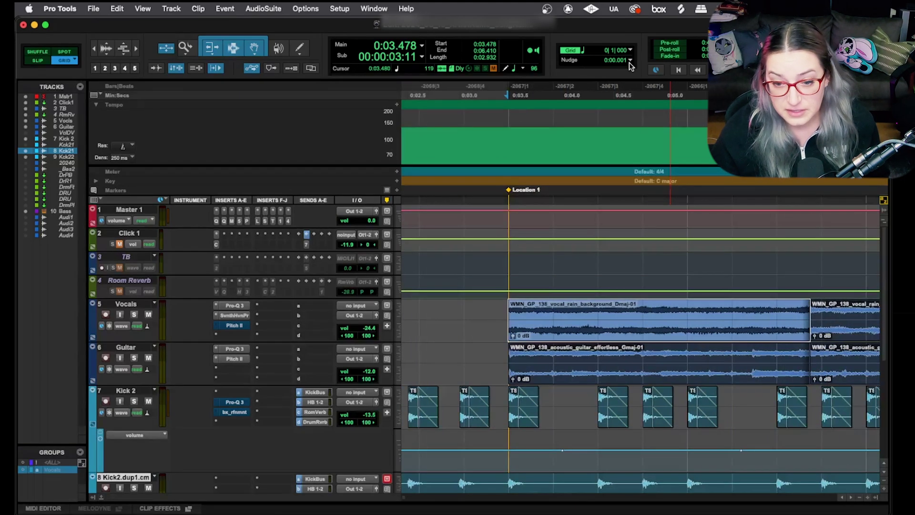
left_click(452, 312)
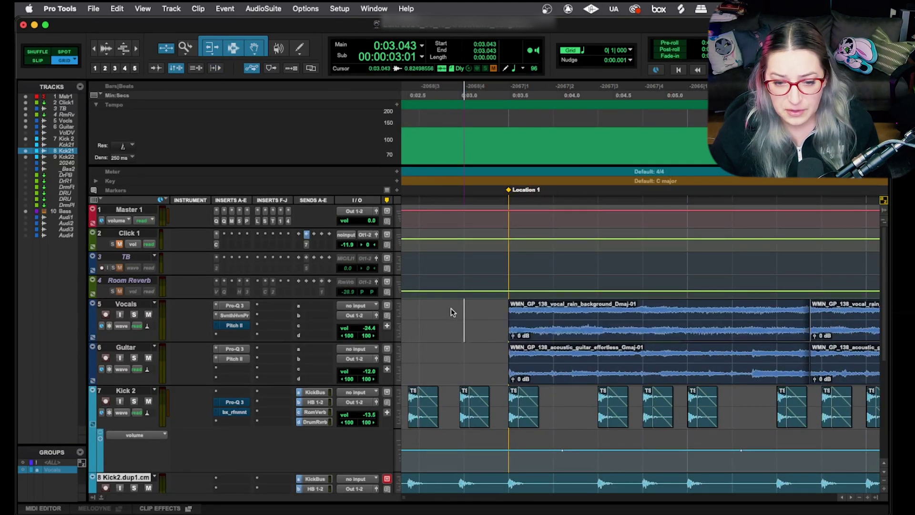
left_click_drag(452, 312, 676, 336)
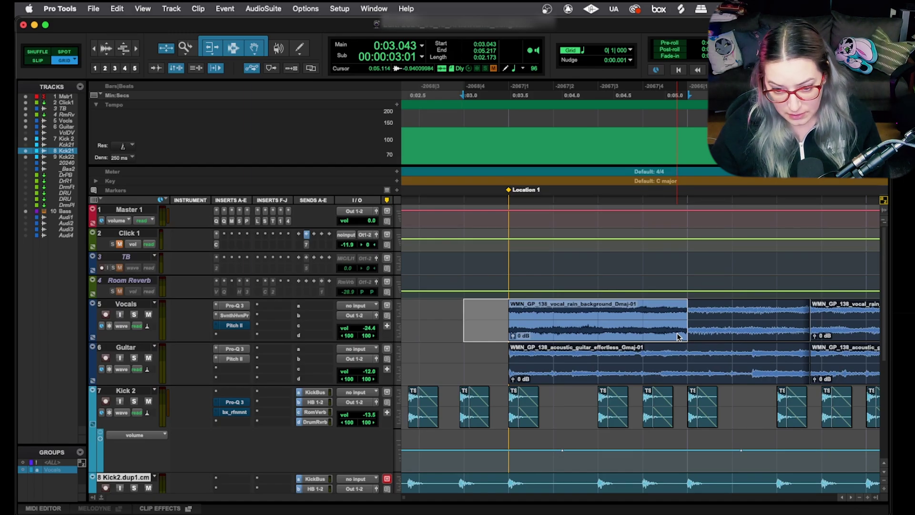
Step the time selection across Guitar, Room Reverb and TB, ending back on Vocals
key("semicolon")
key("p")
key("p")
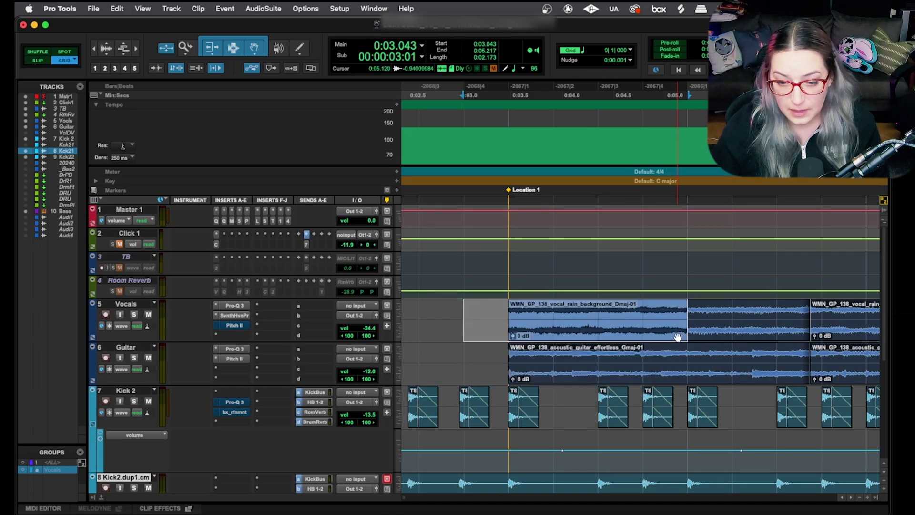
key("p")
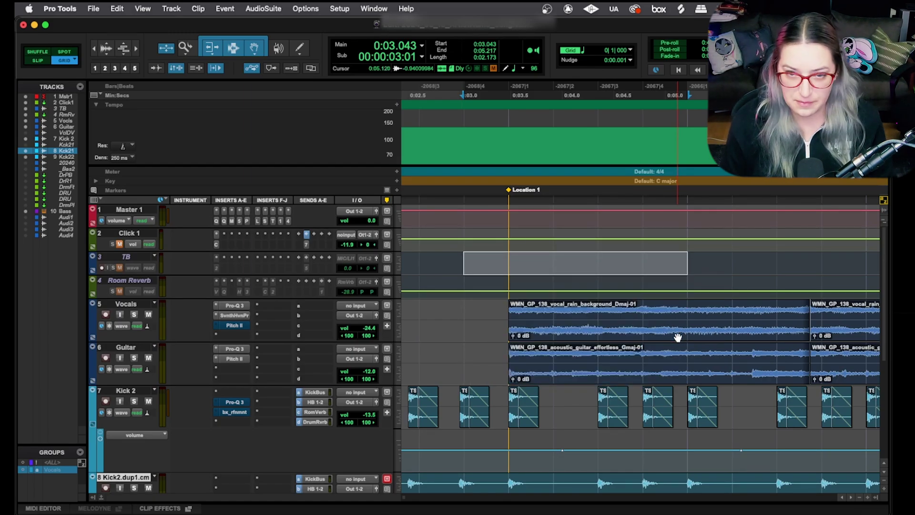
key("semicolon")
key("semicolon")
key("semicolon")
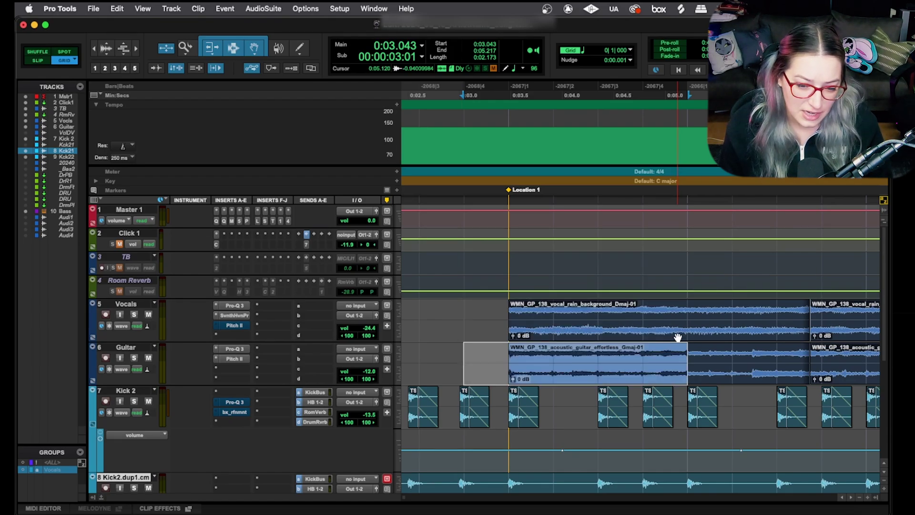
key("semicolon")
key("semicolon")
key("semicolon")
key("p")
key("p")
key("p")
key("p")
key("p")
key("p")
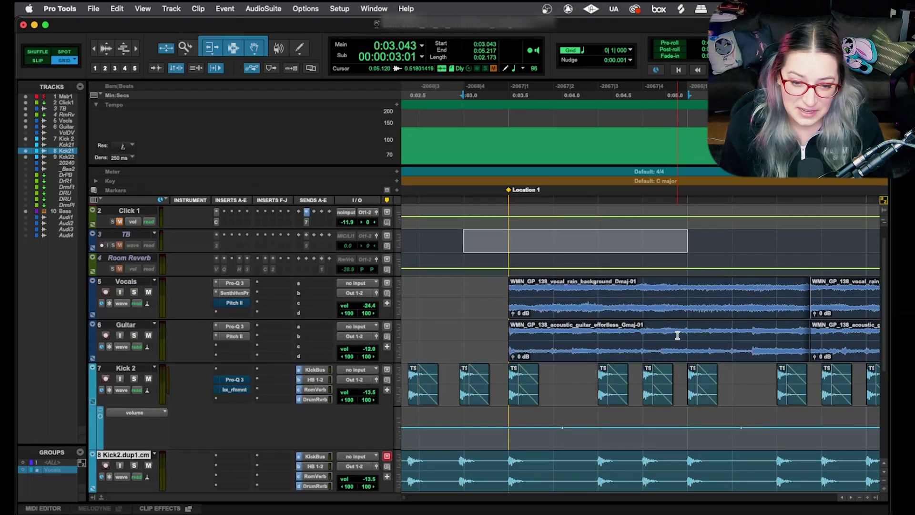
key("semicolon")
key("semicolon")
key("semicolon")
key("semicolon")
key("semicolon")
key("p")
key("p")
key("p")
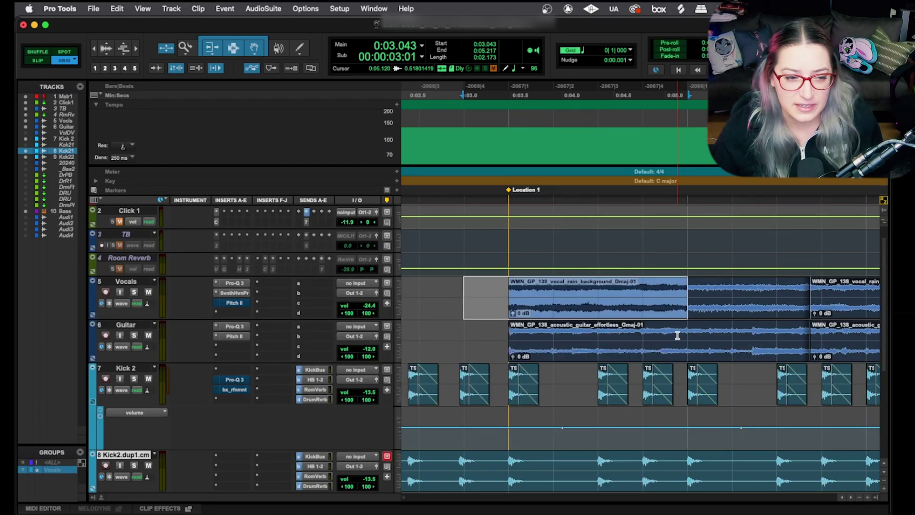
Add a raised peak to the Room Reverb volume line and select that shape from 0:03.478
left_click(643, 268)
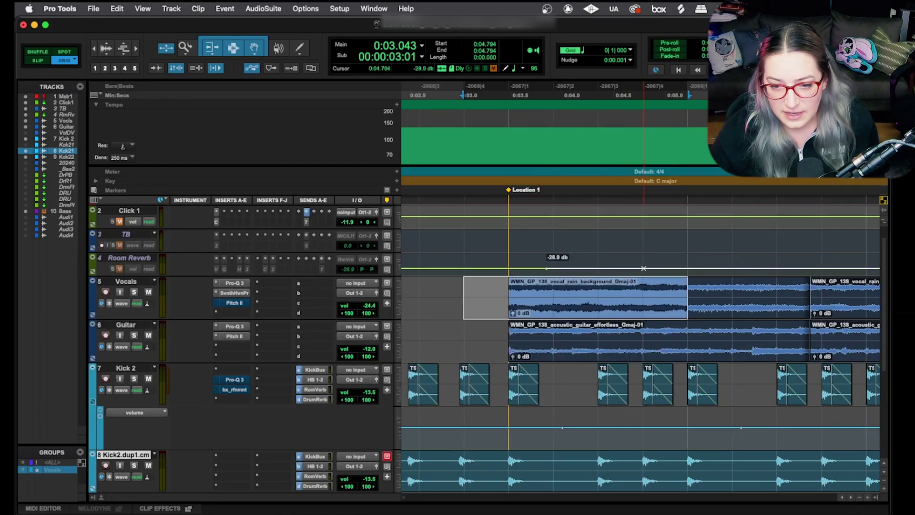
left_click_drag(597, 267, 598, 256)
left_click_drag(509, 263, 682, 271)
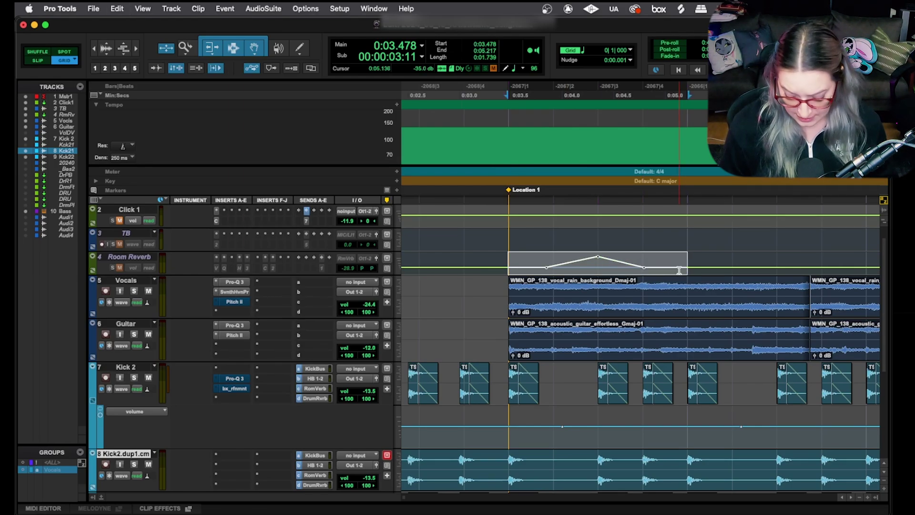
Move the selection into Kick 2's volume lane and paste the triangular volume shape there
key("semicolon")
key("semicolon")
key("semicolon")
key("semicolon")
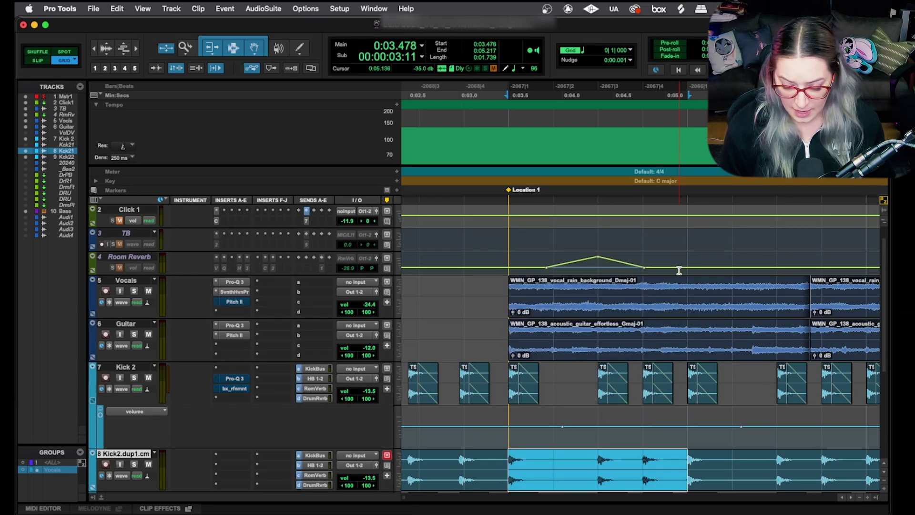
key("p")
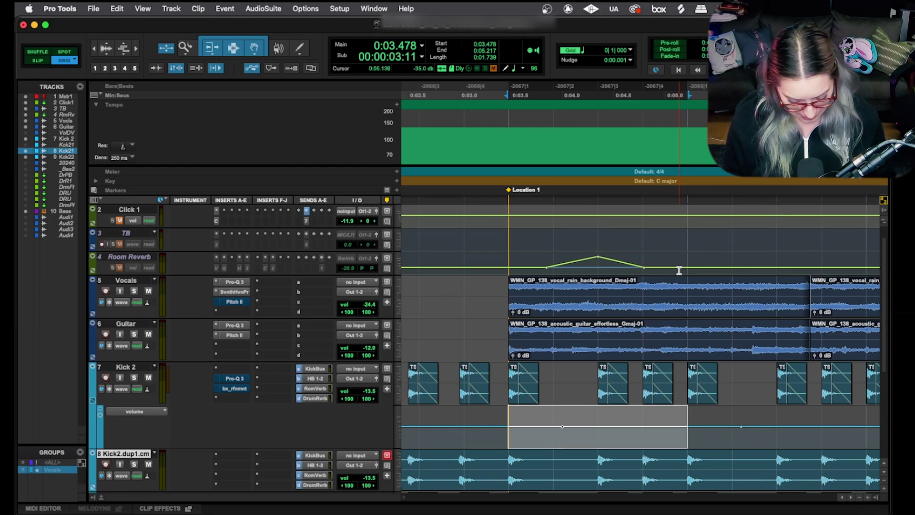
key("super+v")
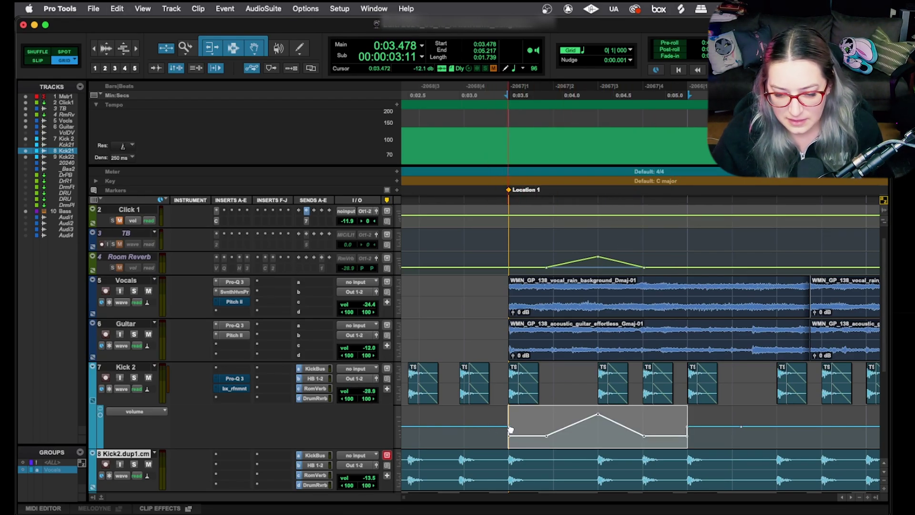
scroll(510, 434, "up", 1)
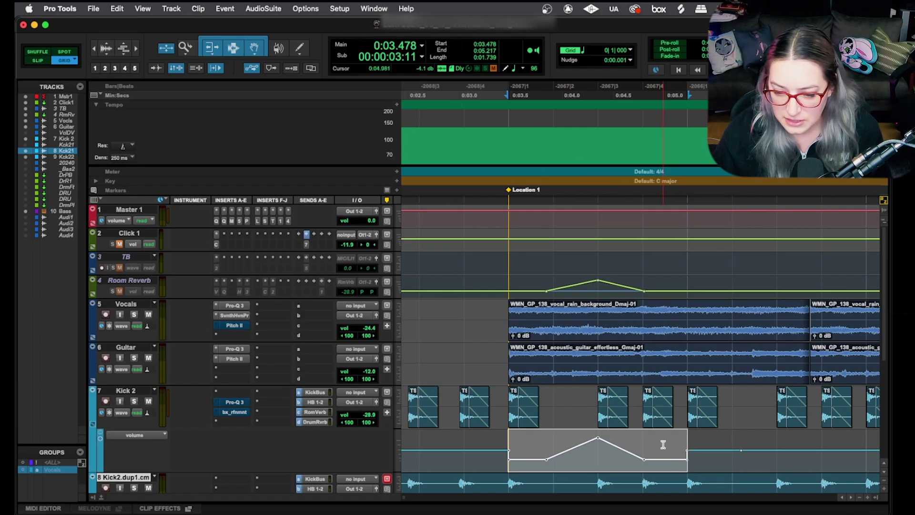
Raise the selected Kick 2 automation about +4 dB with the Trim tool, then deselect it
left_click_drag(662, 435, 661, 428)
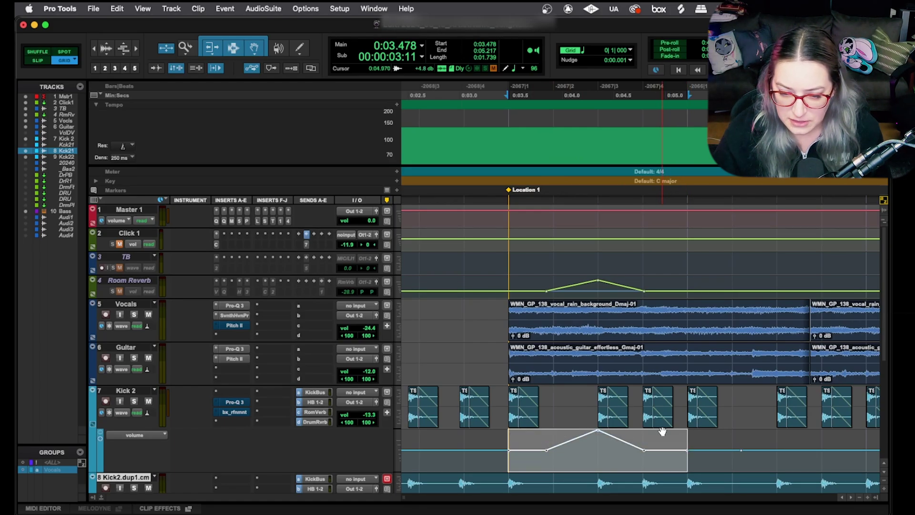
left_click(498, 460)
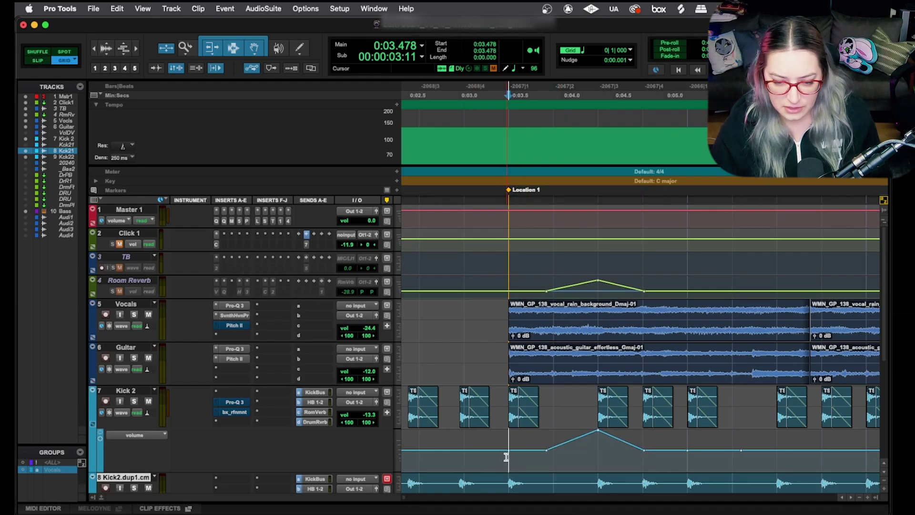
key("Tab")
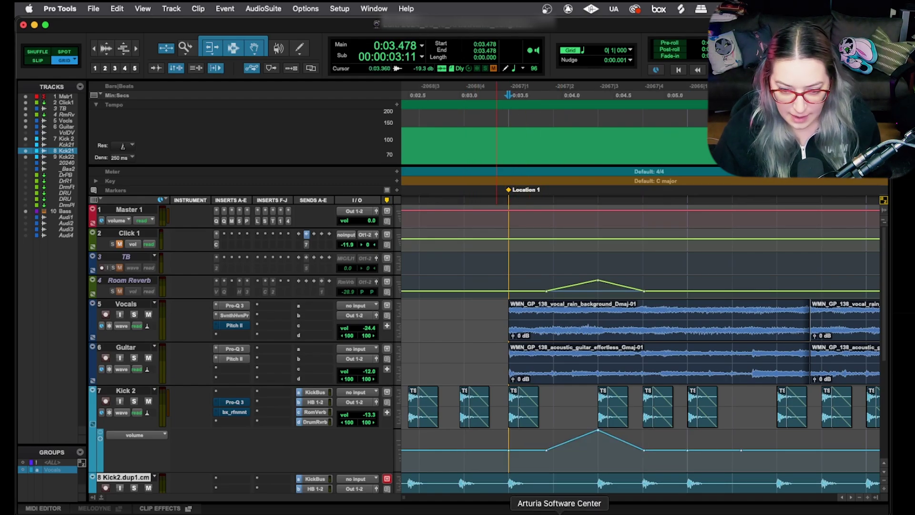
key("t")
key("t")
key("t")
key("t")
key("t")
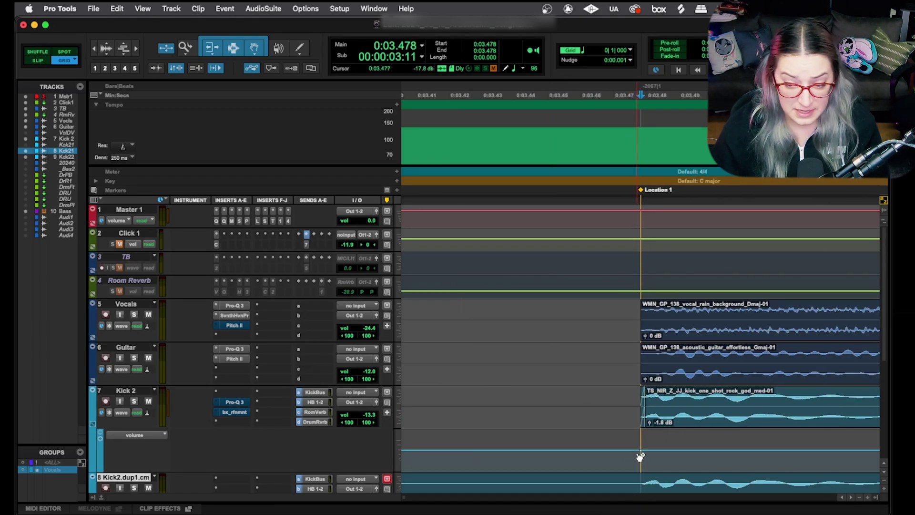
key("r")
key("r")
key("r")
key("r")
key("r")
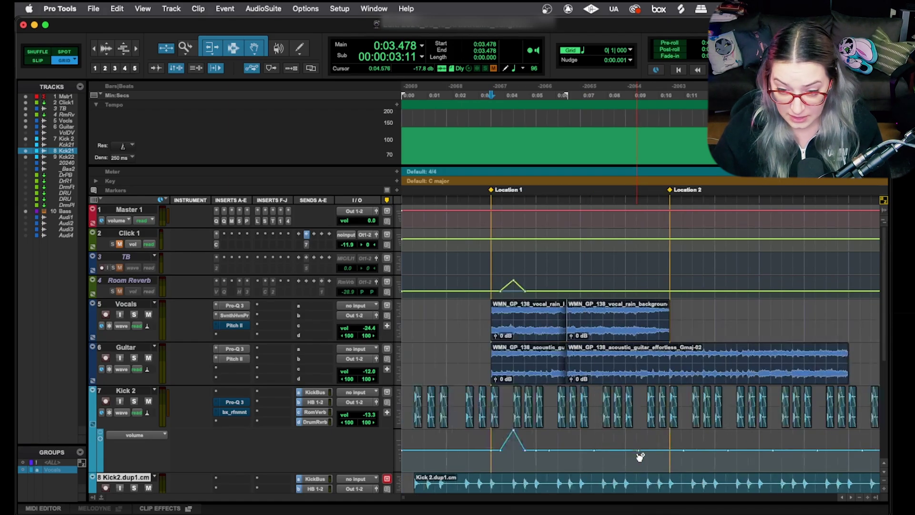
left_click(498, 322)
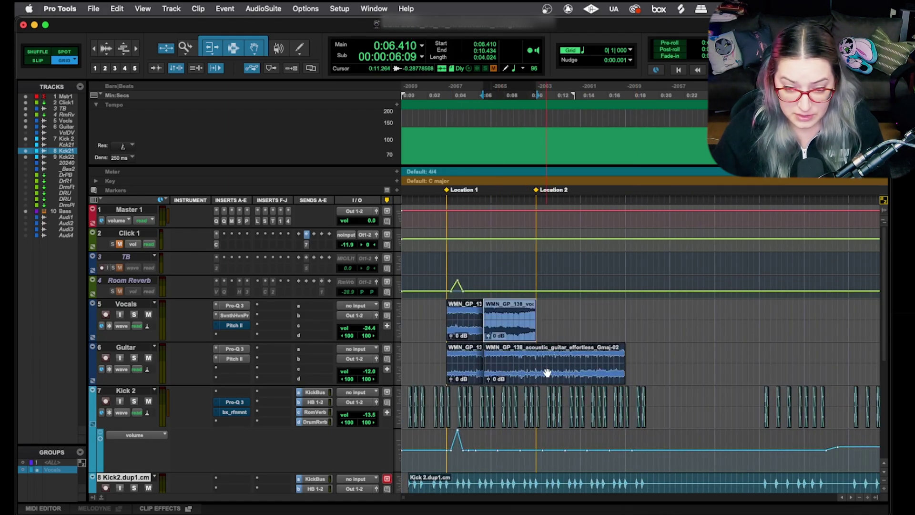
key("semicolon")
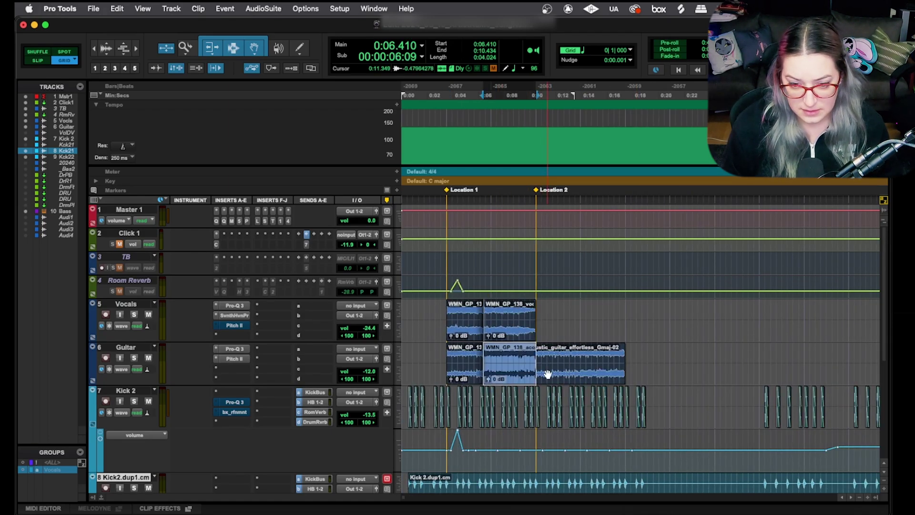
key("super+v")
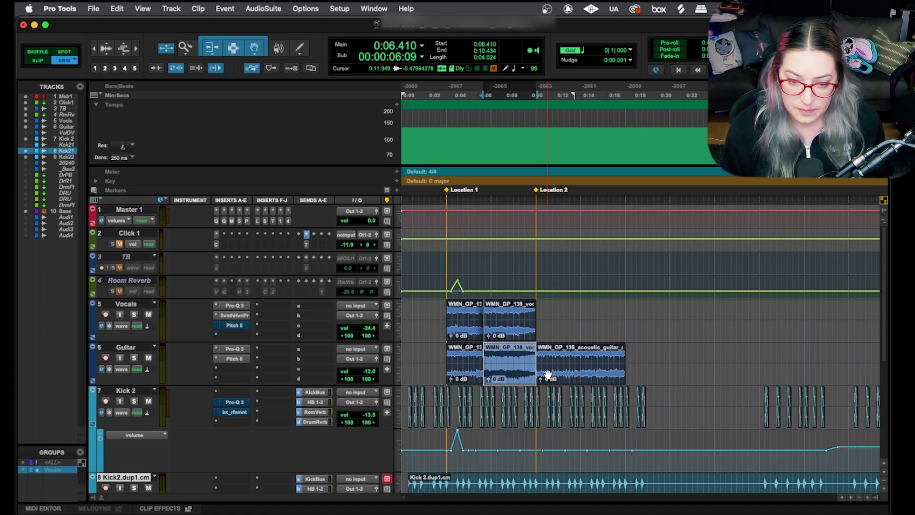
key("super+z")
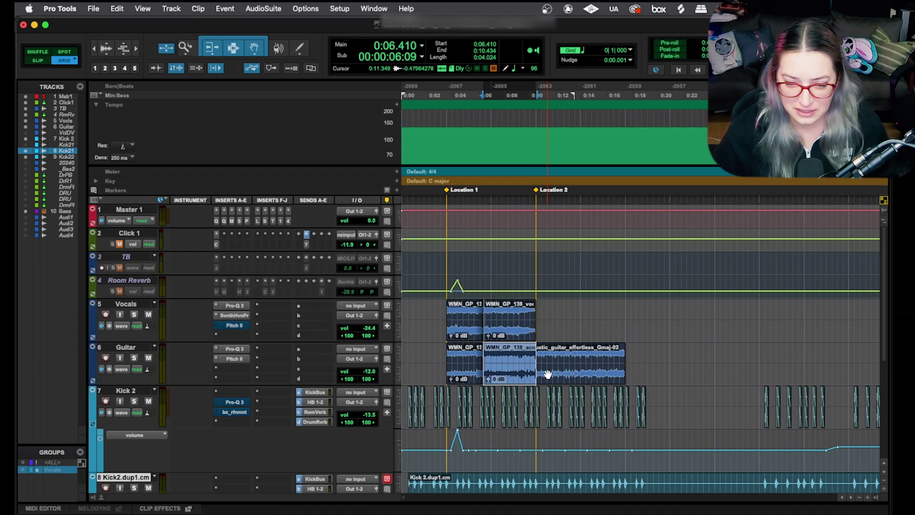
left_click_drag(563, 309, 693, 318)
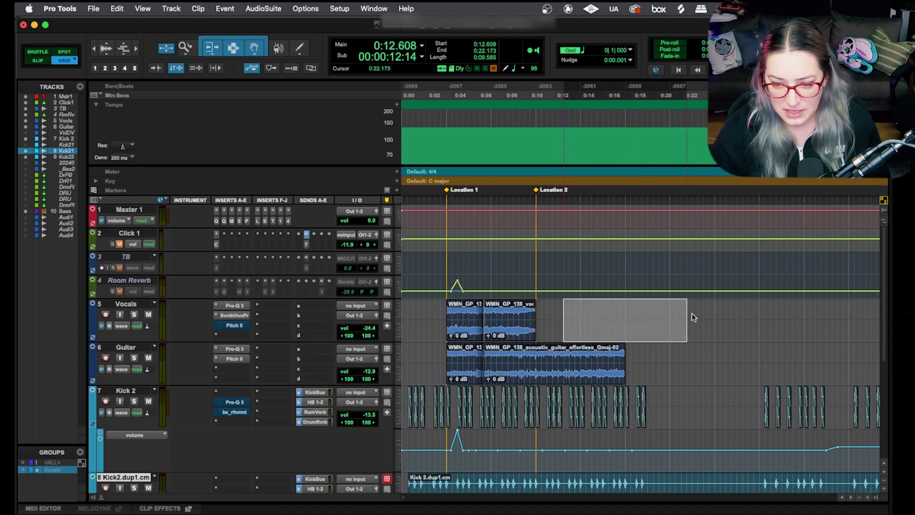
left_click_drag(585, 317, 418, 309)
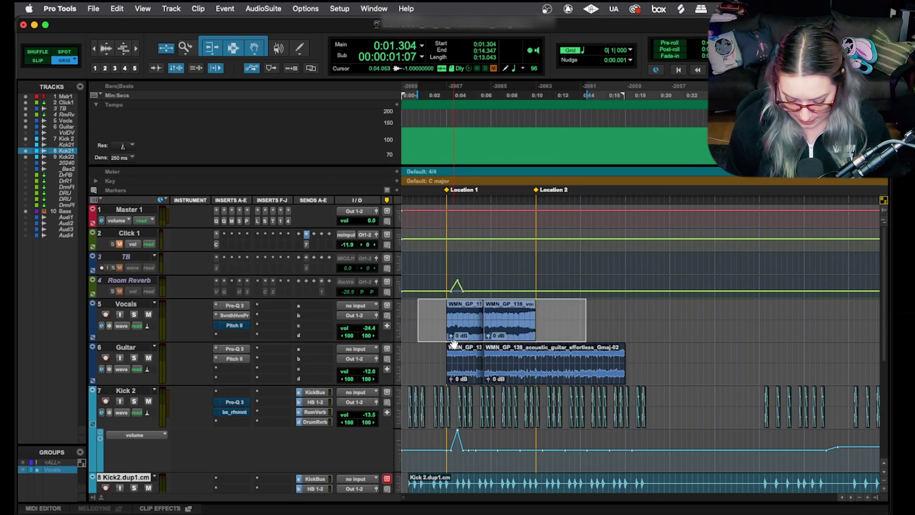
key("semicolon")
key("super+v")
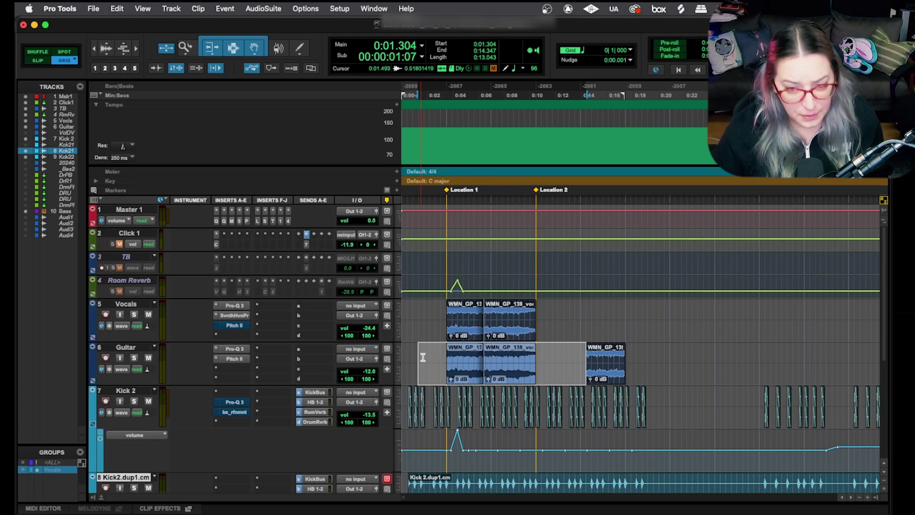
key("super+z")
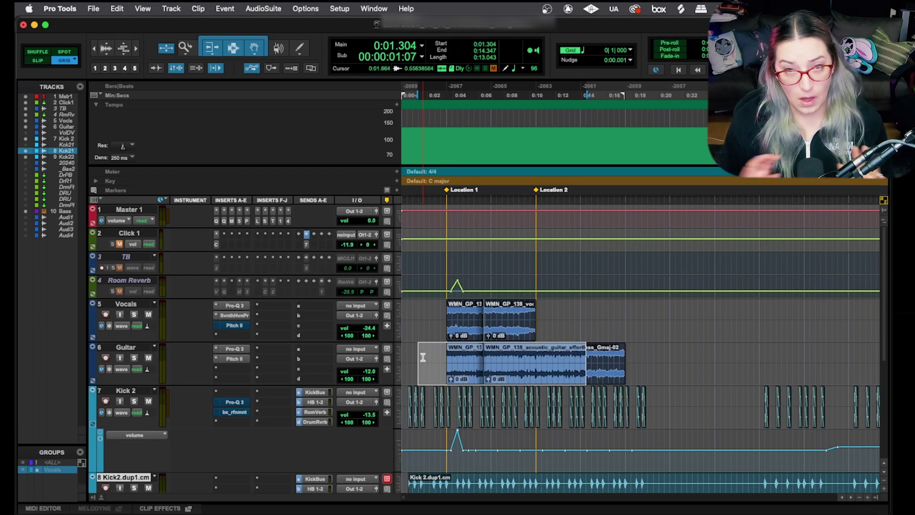
left_click(422, 311)
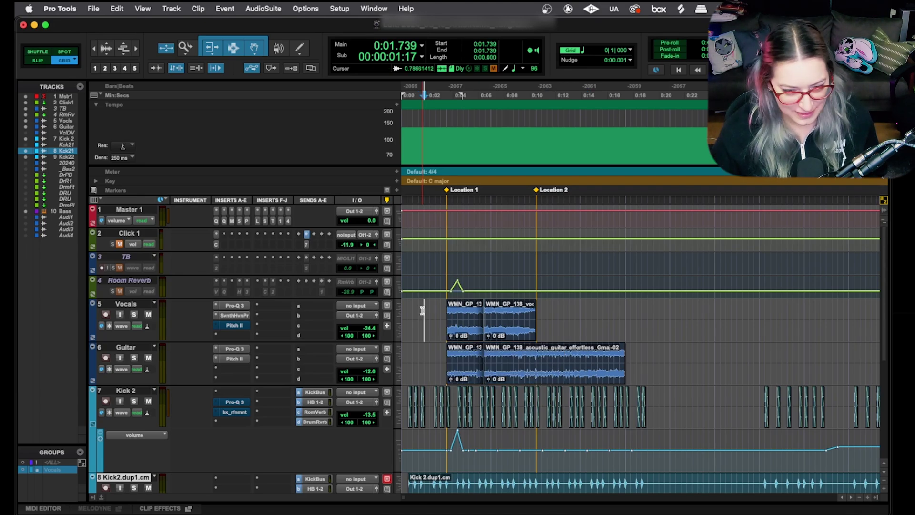
Fade in the first Vocals clip up to a chosen point and fade out the second to its end
key("Tab")
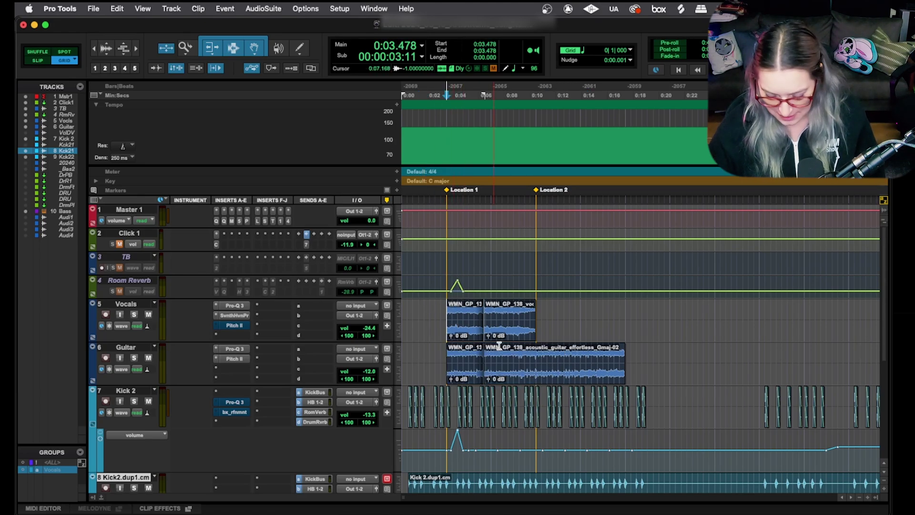
key("super+bracketright")
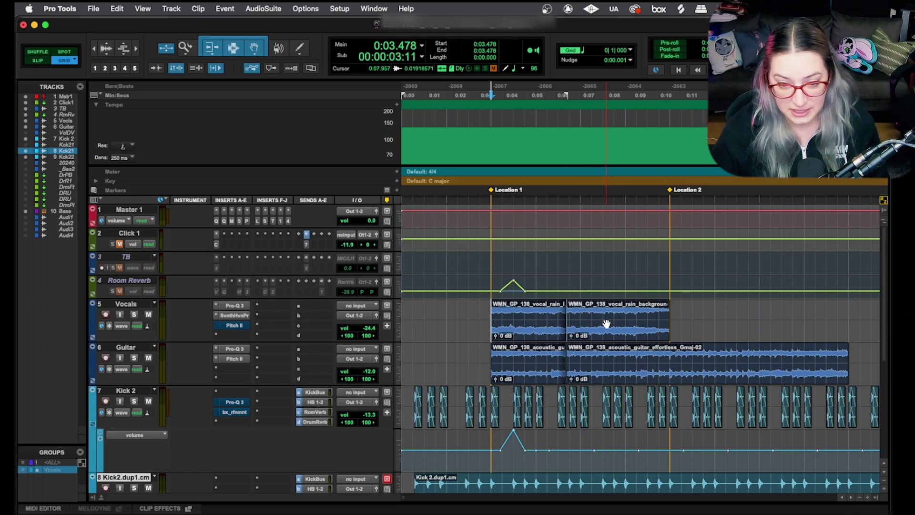
left_click(516, 308)
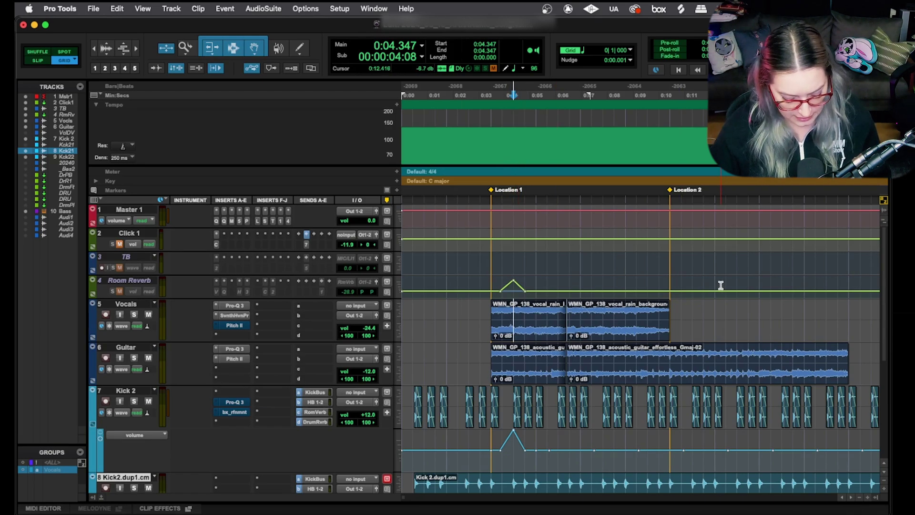
key("d")
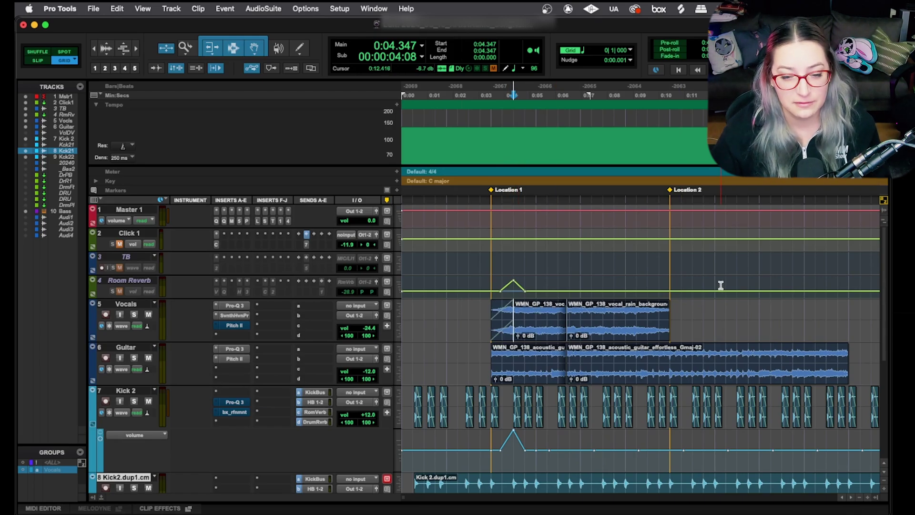
left_click(647, 327)
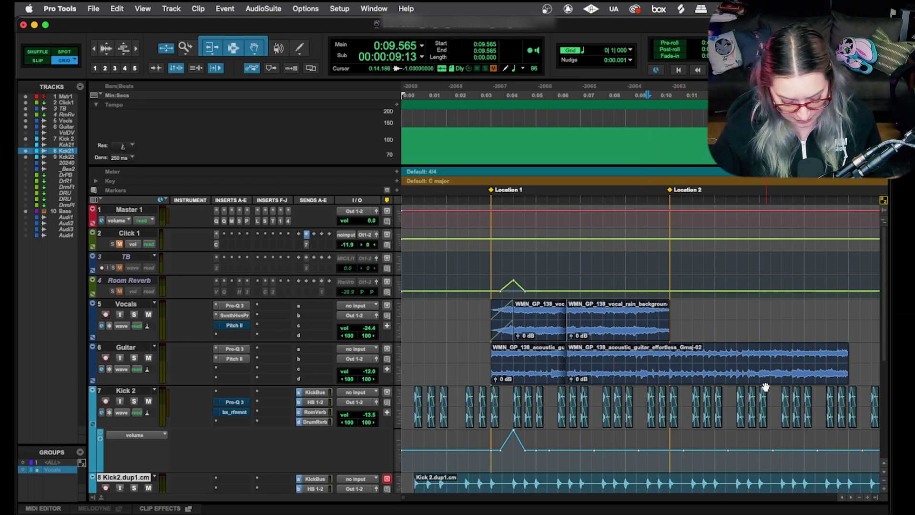
key("alt+shift+d")
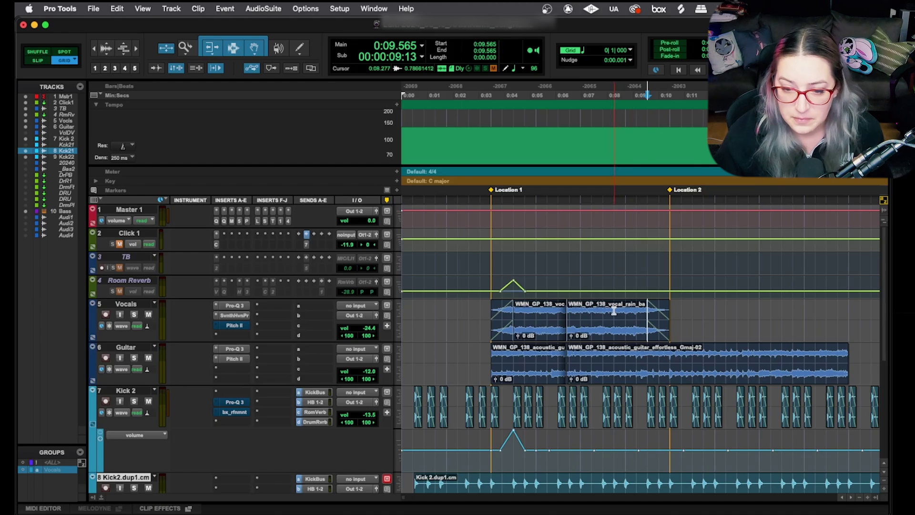
Create a crossfade over the selected boundary between the two Vocals clips
left_click_drag(600, 316, 547, 316)
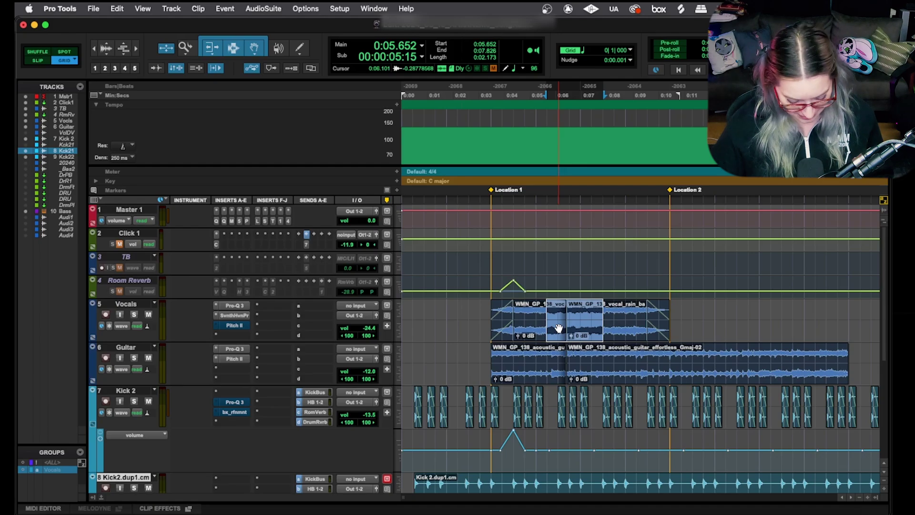
key("ctrl+f")
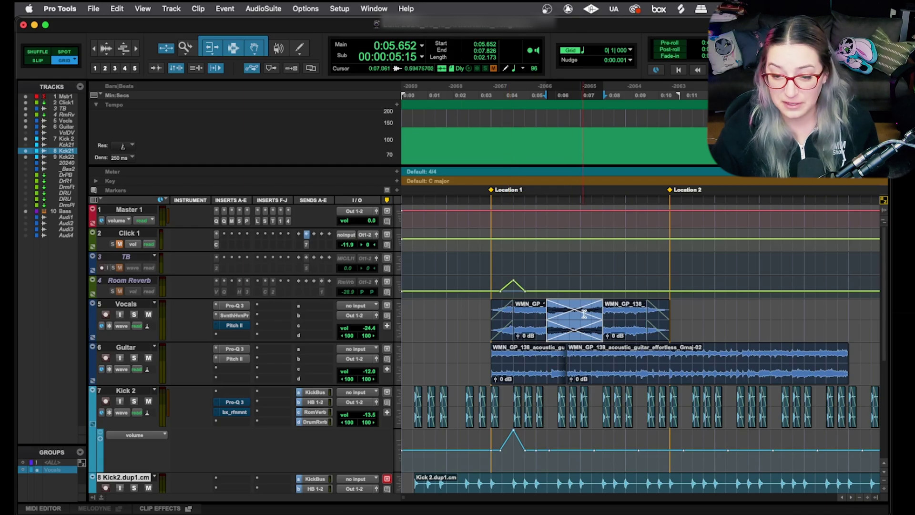
key("ctrl+bracketleft")
left_click(631, 357)
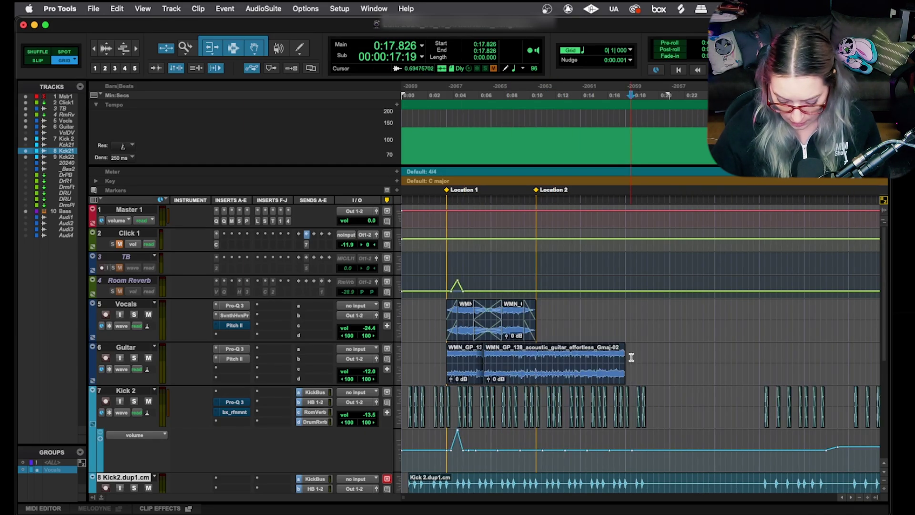
Zoom in on the Guitar clip's end, try a fade-out there, then undo it
left_click(627, 358)
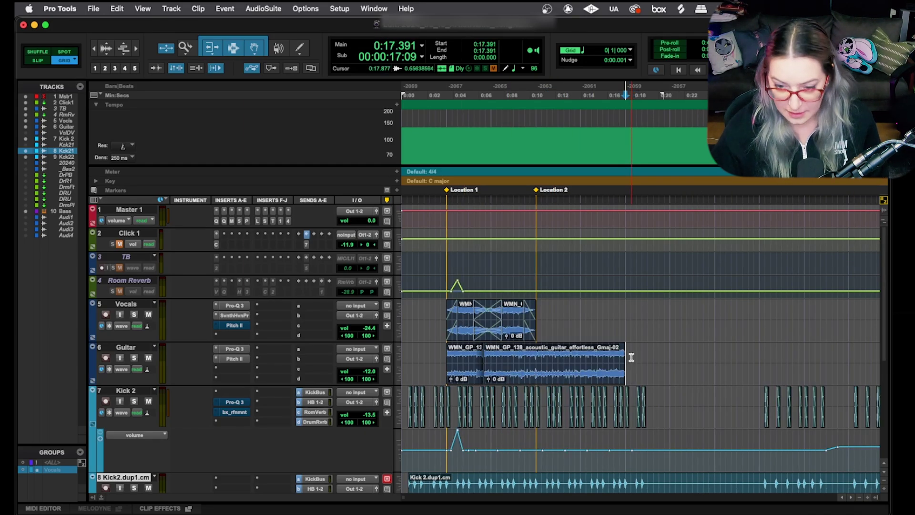
key("ctrl+bracketright")
key("ctrl+bracketright")
key("ctrl+bracketright")
key("ctrl+bracketright")
key("ctrl+bracketright")
key("ctrl+bracketright")
key("ctrl+bracketright")
key("ctrl+bracketright")
key("ctrl+bracketright")
left_click(537, 357)
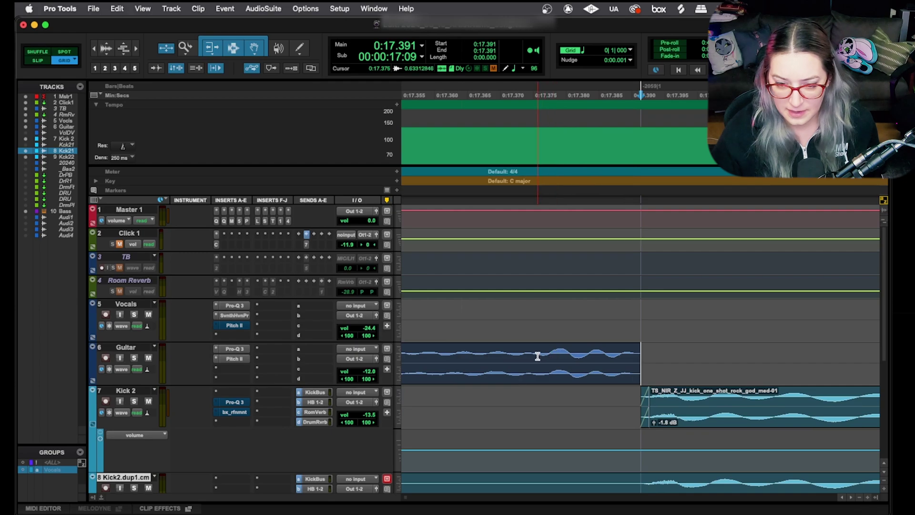
key("g")
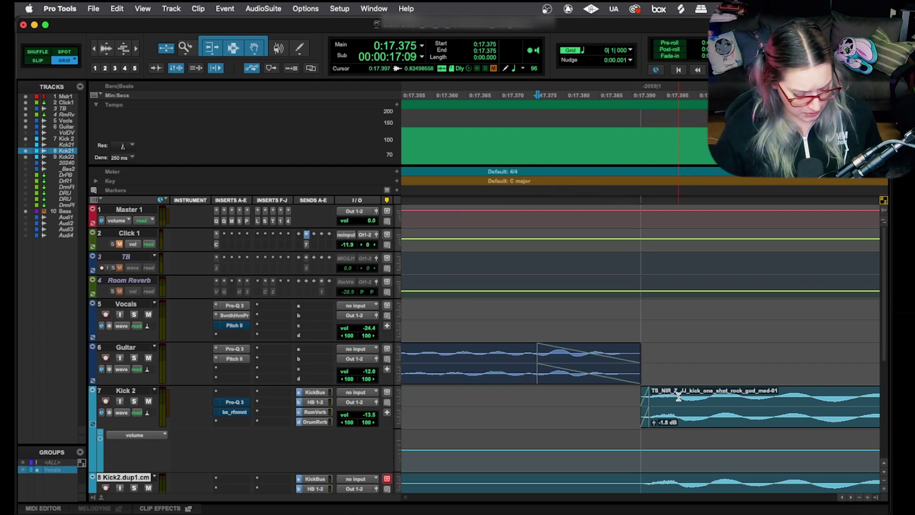
key("ctrl+z")
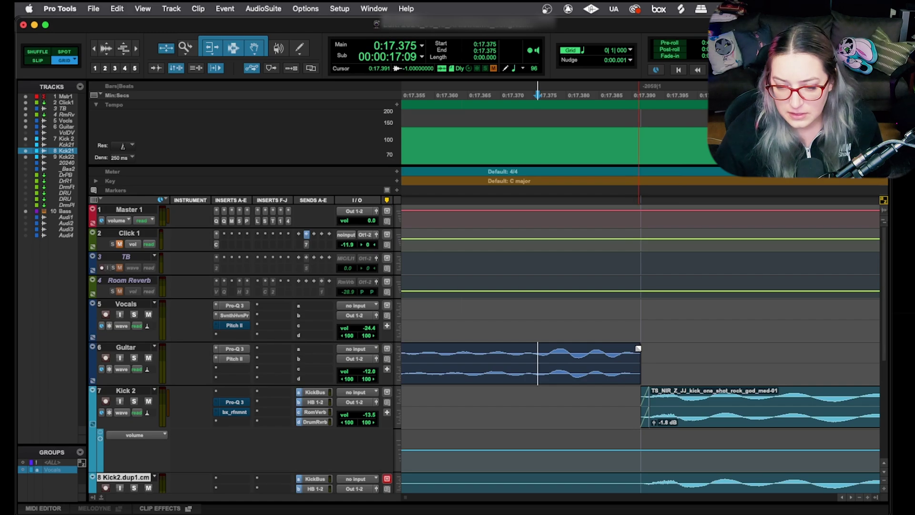
Fade out the Guitar clip from about 0:17.376 to its end
left_click(638, 348)
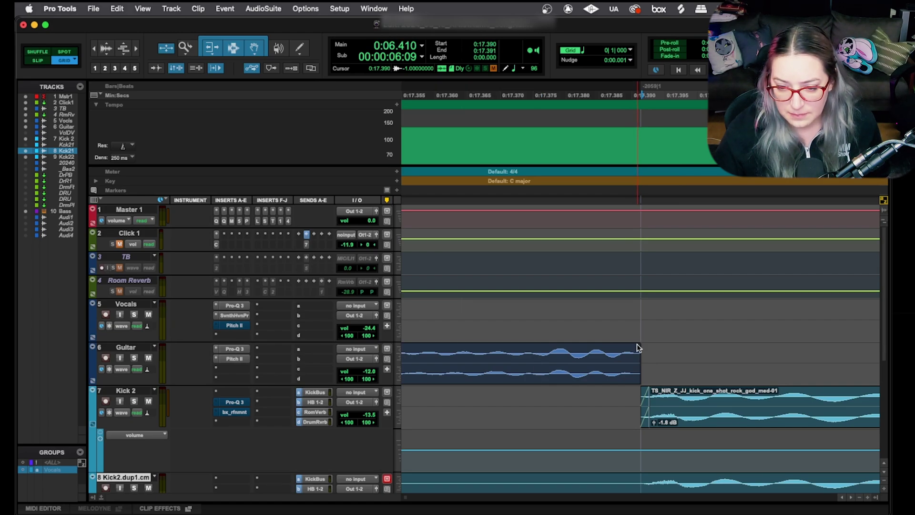
left_click_drag(638, 347, 532, 350)
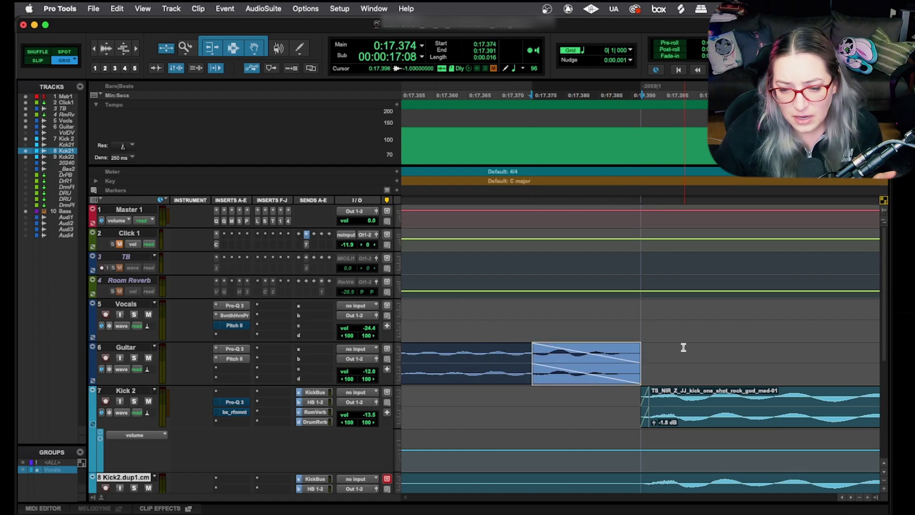
key("shift+Tab")
left_click_drag(647, 350, 551, 350)
key("shift+Tab")
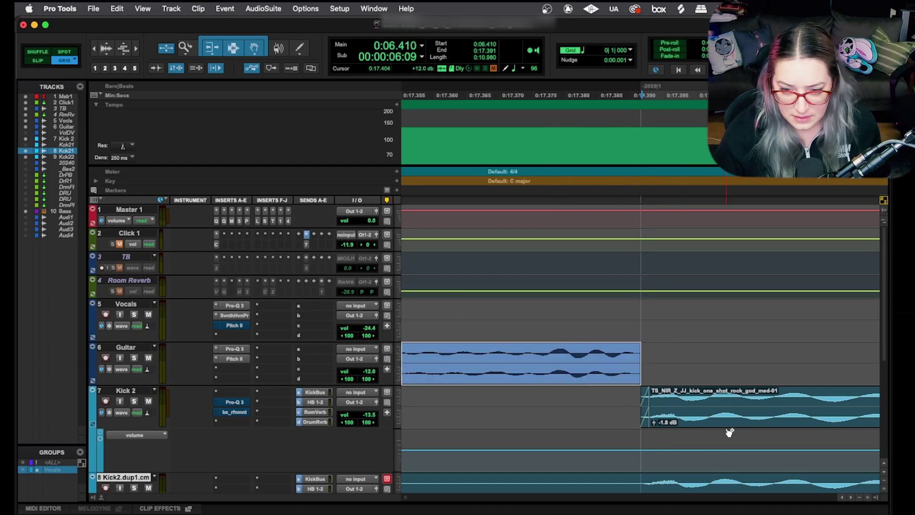
left_click(543, 348)
key("f")
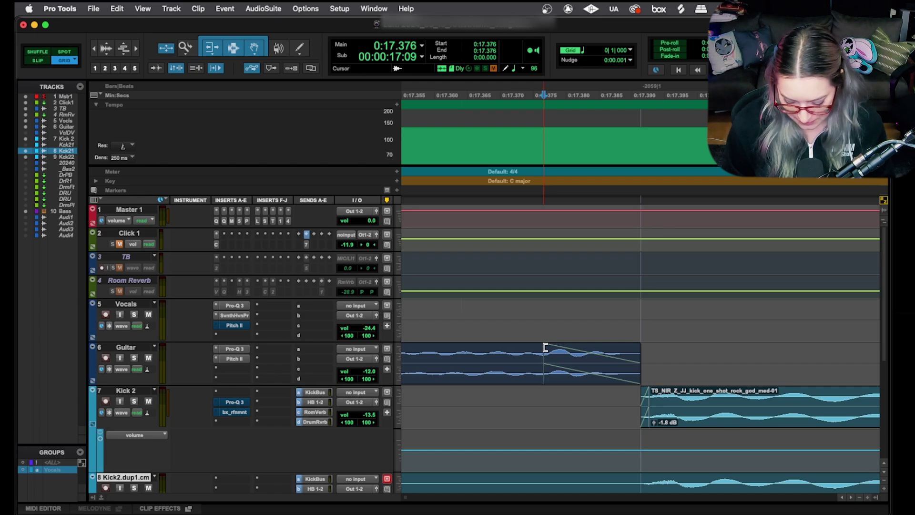
scroll(544, 348, "down", 10)
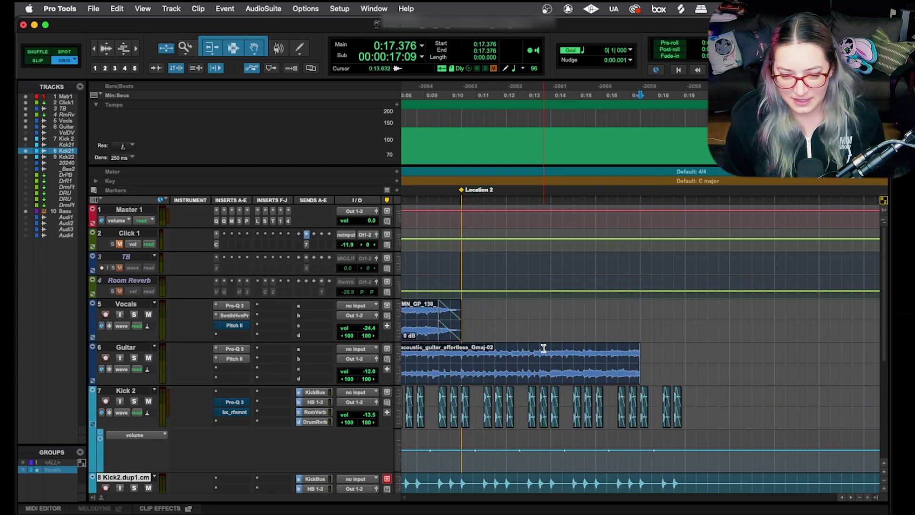
Trim the end off the second guitar clip and mark 0:12.608 as the fade-out start
scroll(514, 340, "left", 5)
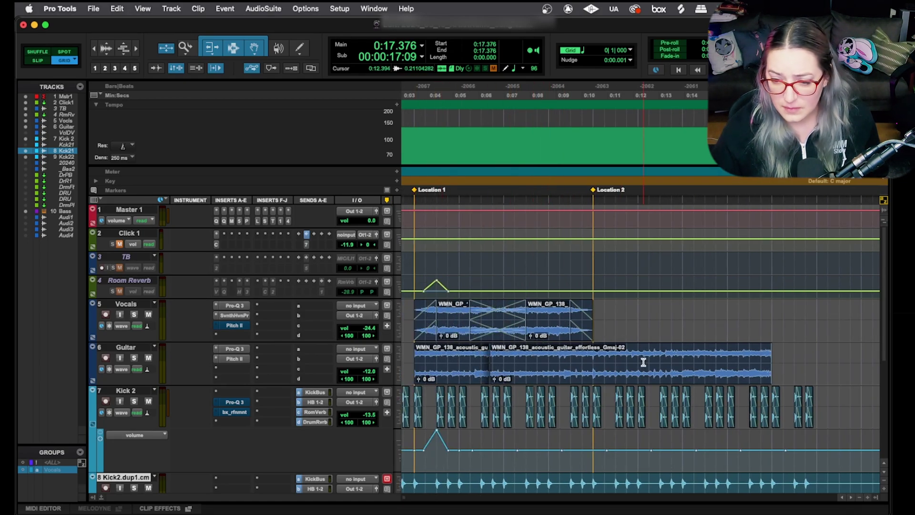
left_click_drag(816, 360, 648, 356)
key("Delete")
left_click(788, 354)
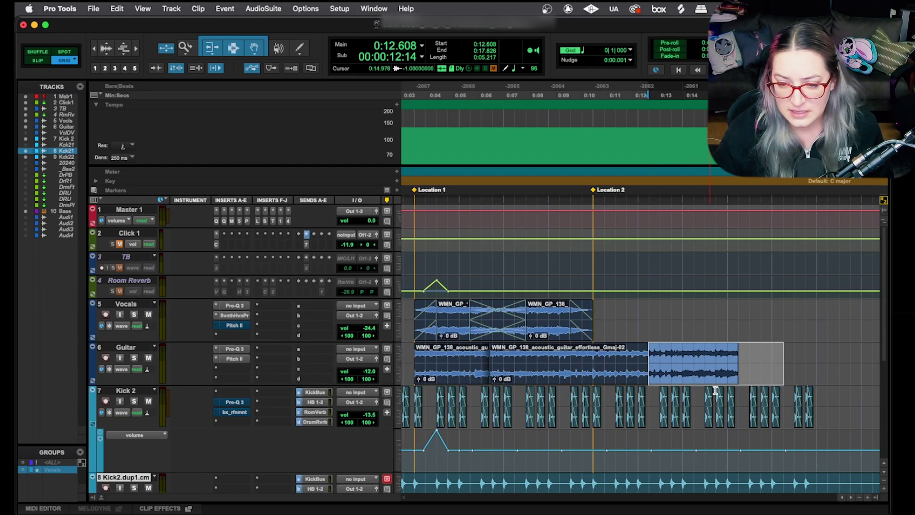
left_click(649, 354)
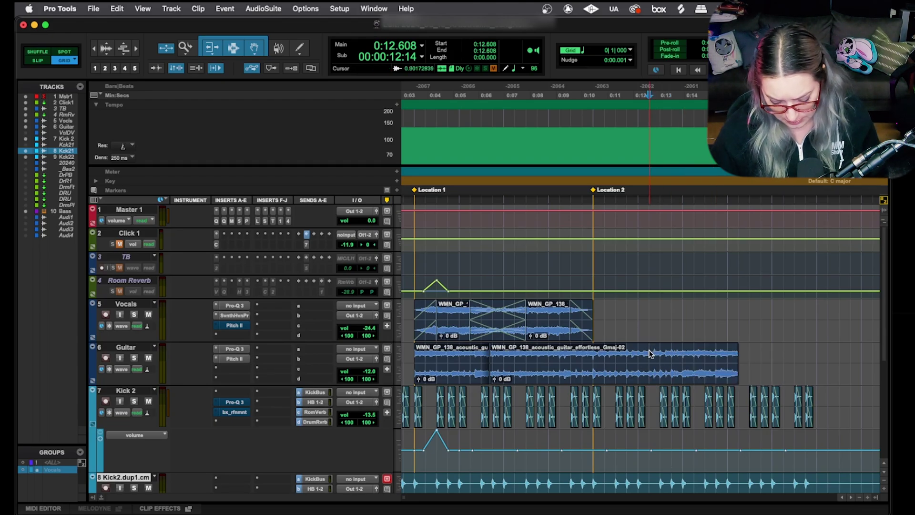
Fade the second guitar clip out to its end, then play back from the first guitar clip
key("g")
scroll(476, 348, "left", 2)
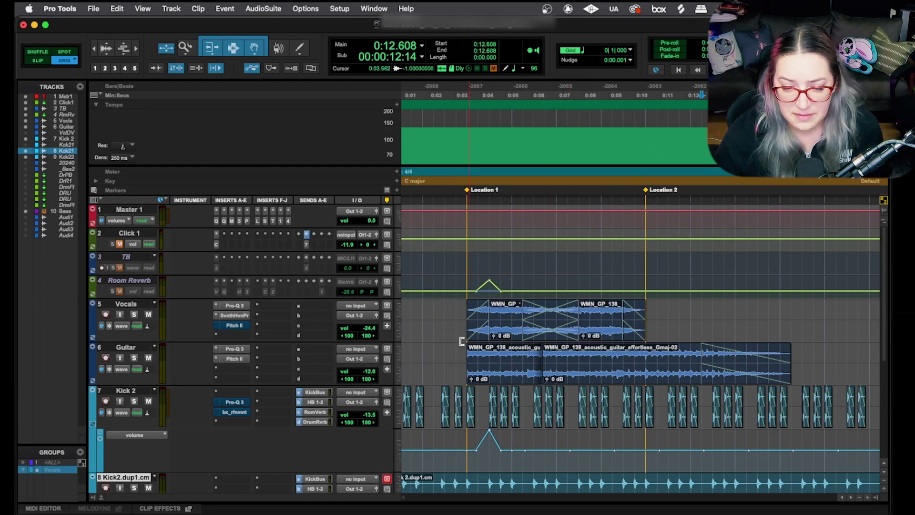
left_click_drag(444, 355, 500, 359)
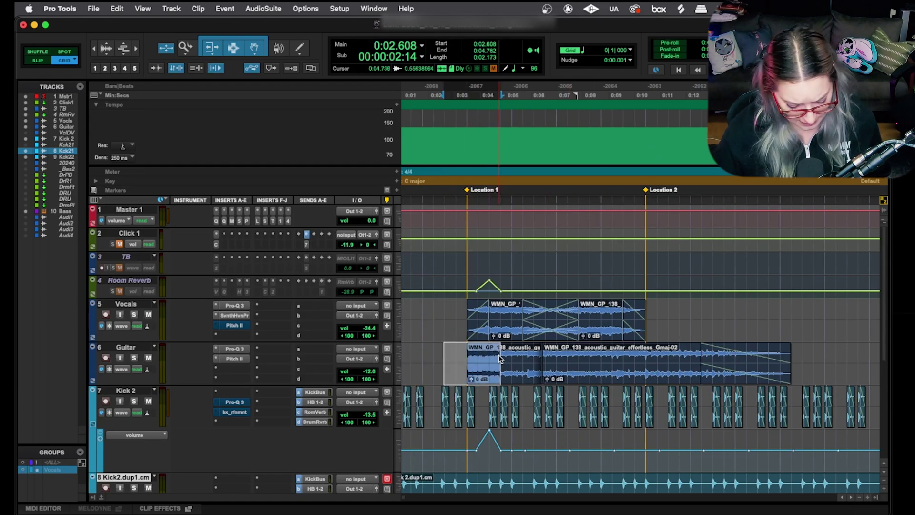
left_click(452, 351)
key("space")
Fade in the first guitar clip from its start to about 0:03.913 with the D shortcut
key("super+bracketright")
key("super+bracketright")
key("super+bracketright")
key("super+bracketright")
key("super+bracketright")
key("super+bracketright")
key("super+bracketright")
key("super+bracketright")
key("super+bracketright")
key("super+bracketright")
key("super+bracketright")
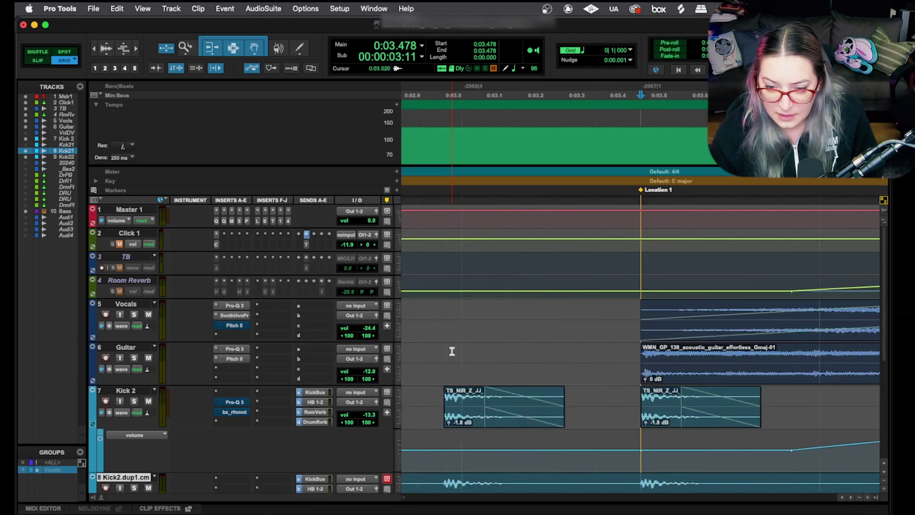
key("super+bracketleft")
key("super+bracketleft")
key("super+bracketleft")
key("super+bracketleft")
key("super+bracketleft")
key("super+bracketleft")
key("super+bracketleft")
key("super+bracketleft")
key("super+bracketleft")
left_click(684, 357)
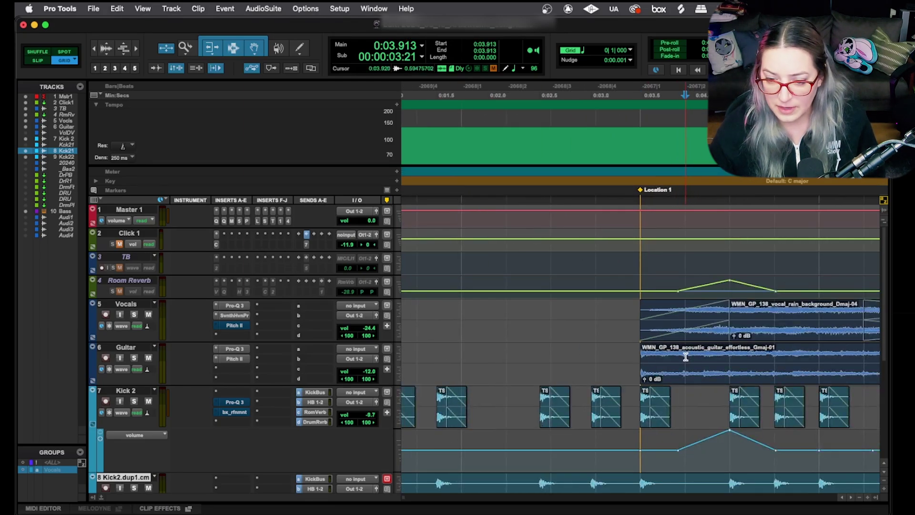
key("d")
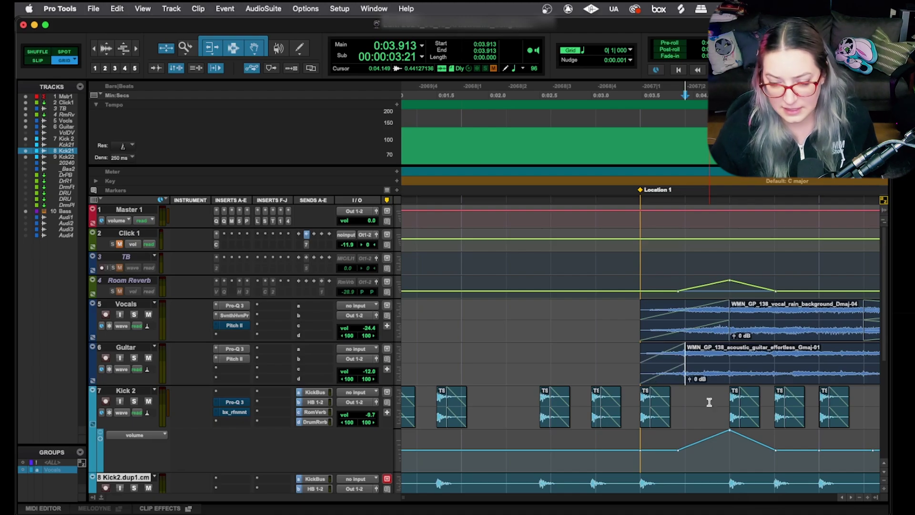
key("super+bracketleft")
key("super+bracketleft")
key("super+bracketleft")
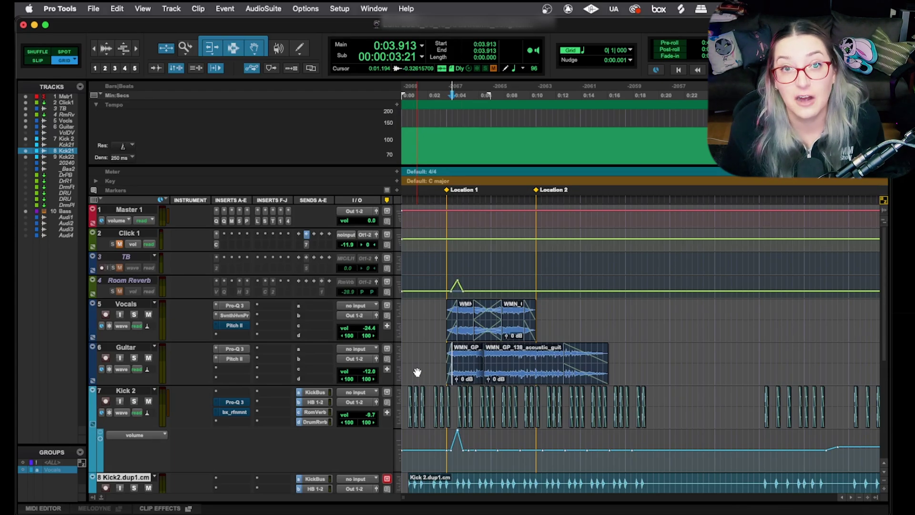
left_click(431, 308)
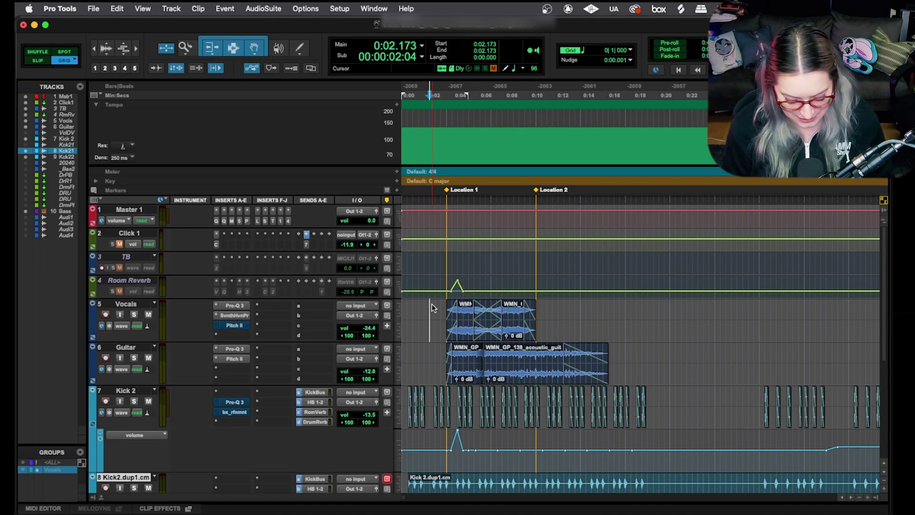
key("super+bracketleft")
key("super+bracketright")
key("super+bracketright")
key("super+bracketright")
key("super+bracketright")
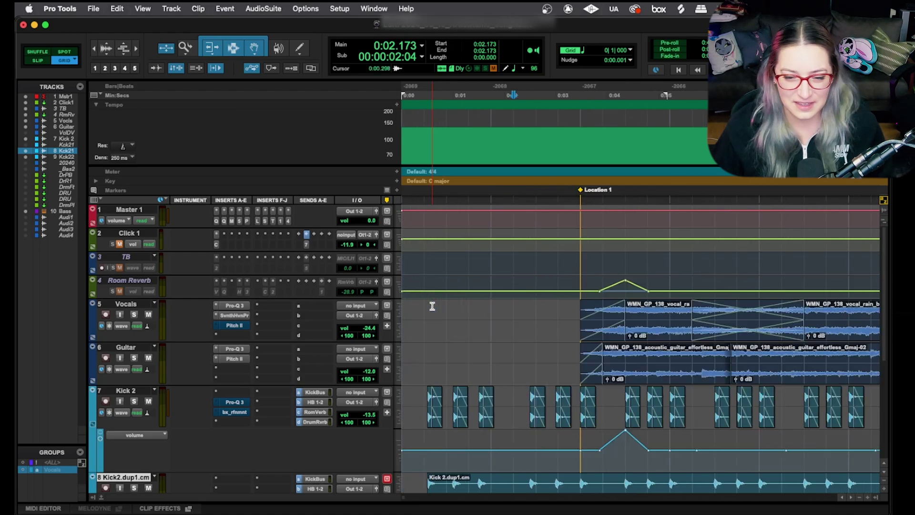
scroll(432, 306, "down", 5)
scroll(432, 306, "up", 5)
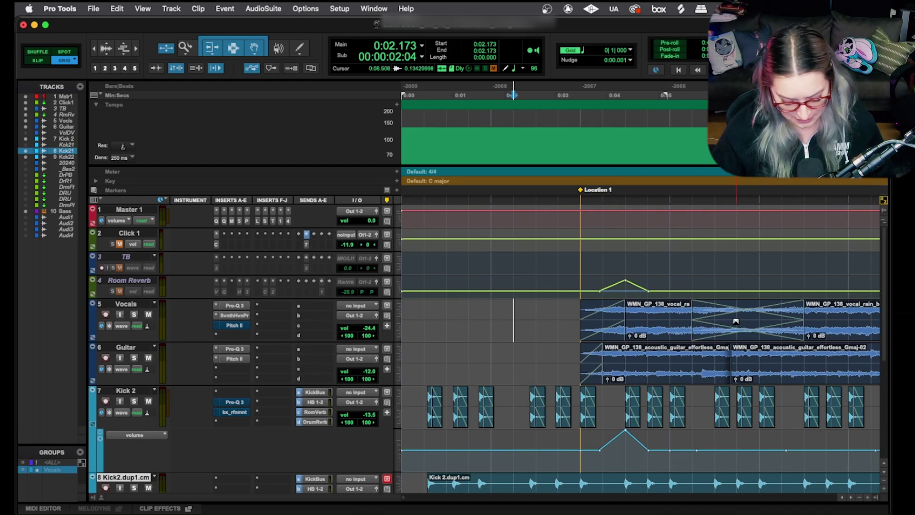
key("super+bracketleft")
key("super+bracketleft")
key("super+bracketleft")
key("super+bracketright")
key("super+bracketright")
key("super+bracketright")
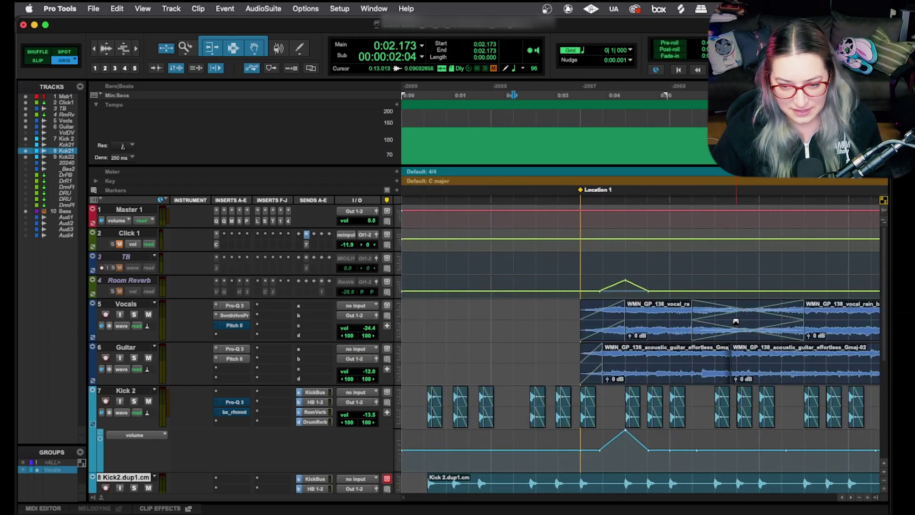
key("super+bracketleft")
key("super+bracketleft")
key("super+bracketleft")
key("super+bracketright")
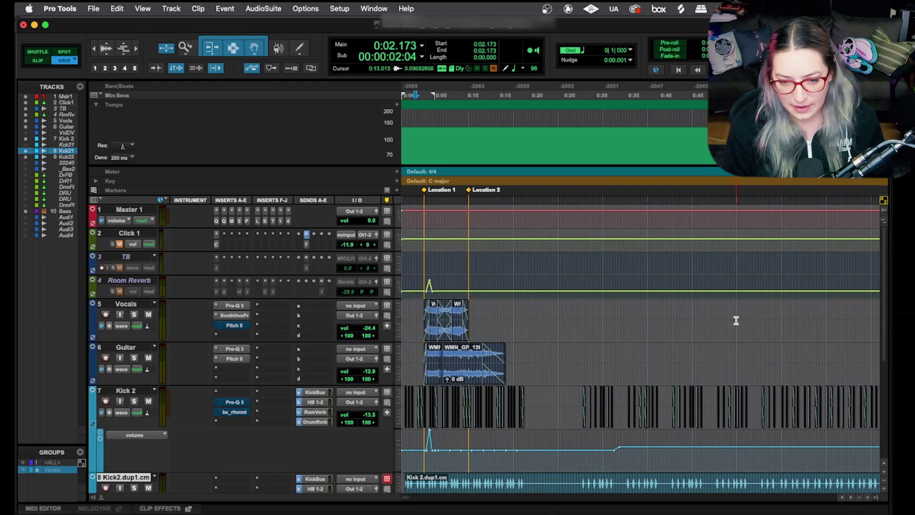
key("super+bracketright")
key("super+bracketright")
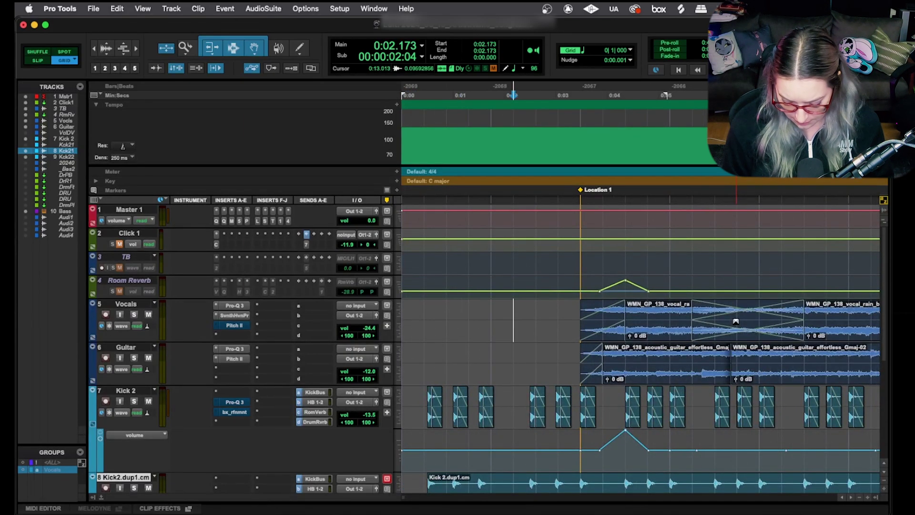
key("super+bracketleft")
key("super+bracketleft")
key("super+bracketright")
key("super+bracketright")
key("super+bracketright")
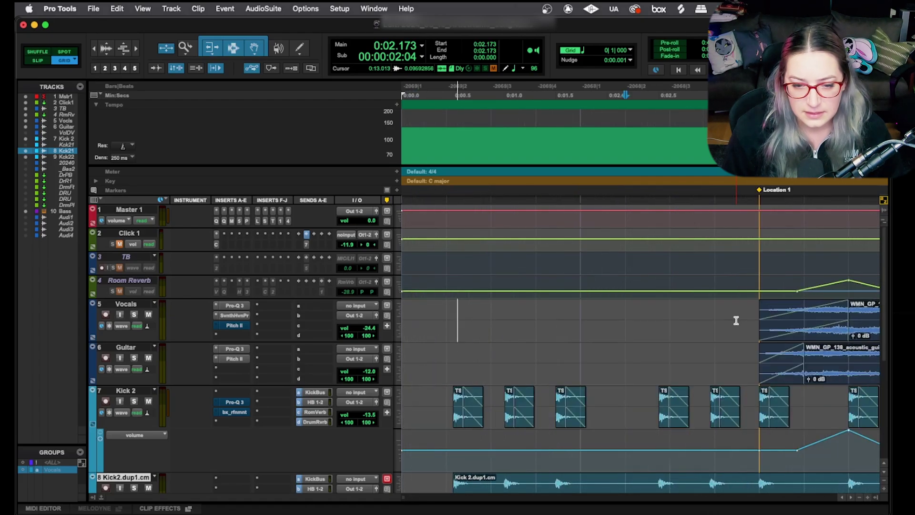
key("super+bracketleft")
key("super+bracketleft")
key("super+bracketleft")
key("super+bracketleft")
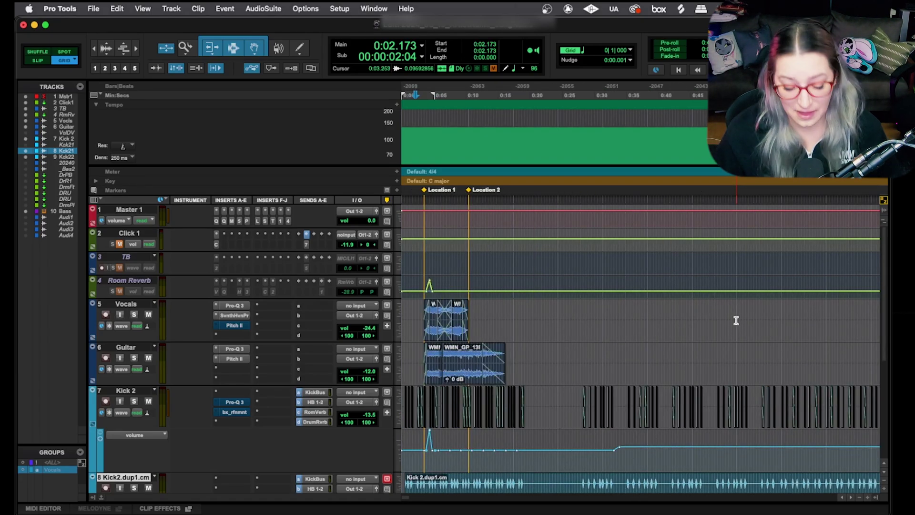
key("super+bracketleft")
key("super+bracketright")
key("super+bracketright")
key("super+bracketright")
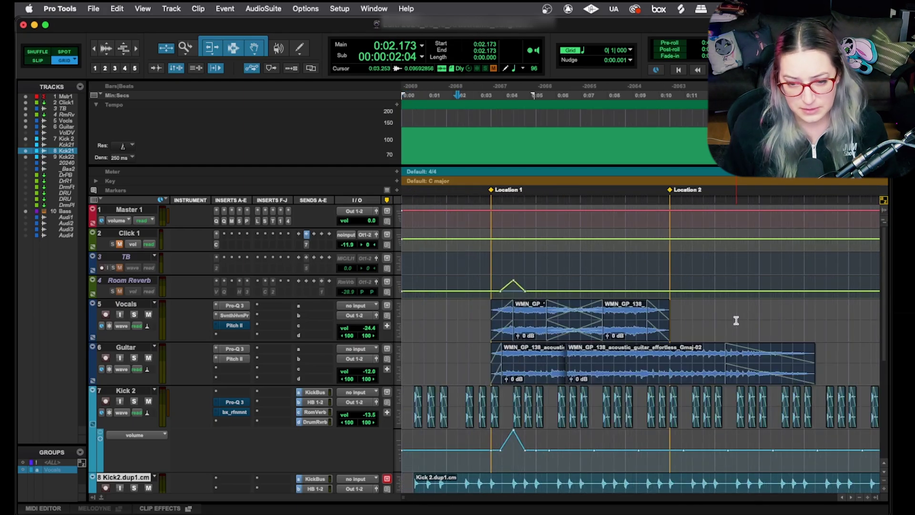
key("super+bracketleft")
key("super+bracketleft")
key("super+bracketleft")
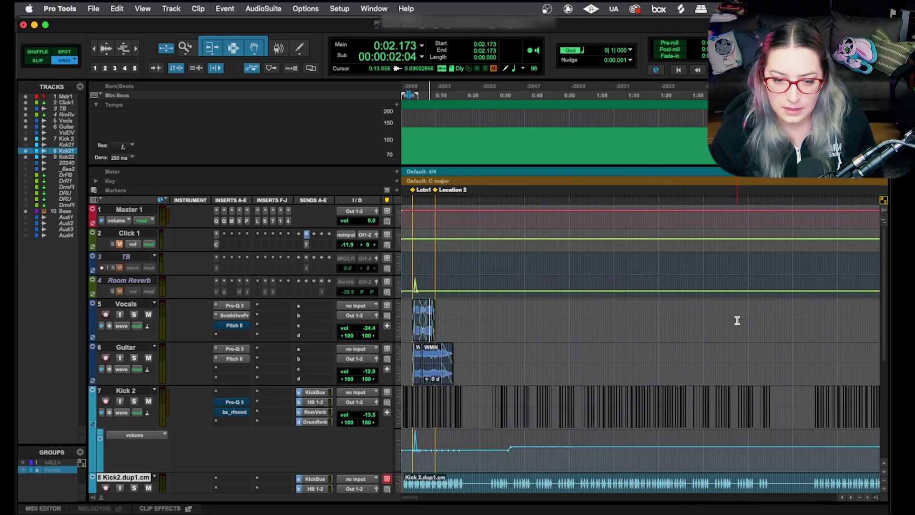
left_click(634, 312)
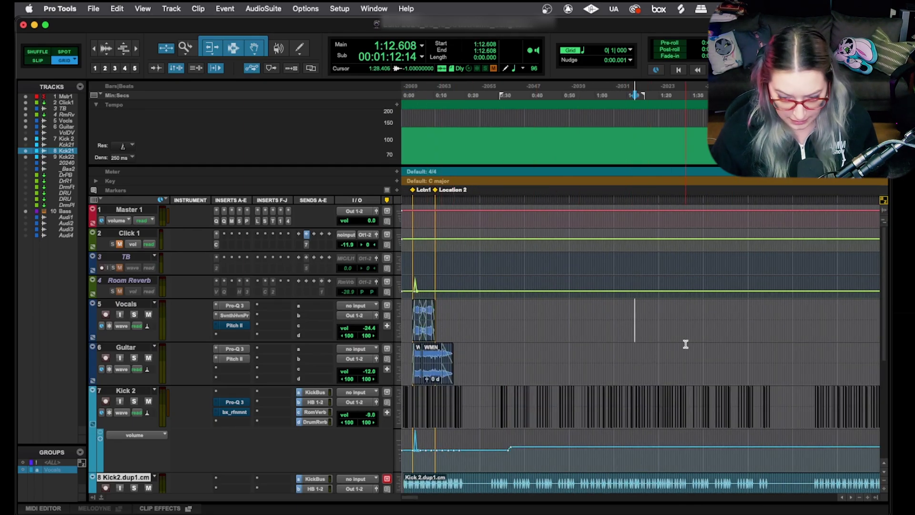
key("super+bracketright")
key("super+bracketright")
key("super+bracketright")
key("super+bracketright")
key("super+bracketright")
key("super+bracketright")
key("super+bracketright")
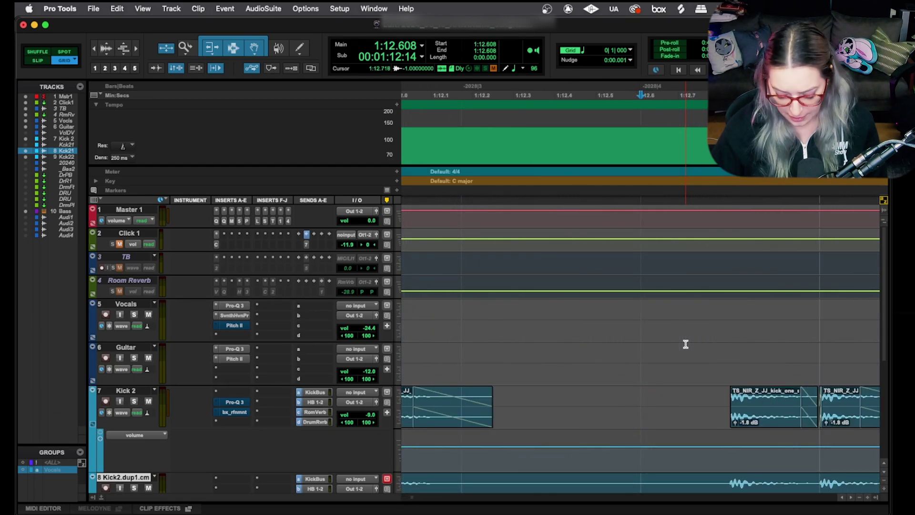
key("super+bracketleft")
key("super+bracketleft")
key("super+bracketleft")
key("super+bracketleft")
key("super+bracketleft")
key("super+bracketleft")
key("super+bracketleft")
key("super+bracketleft")
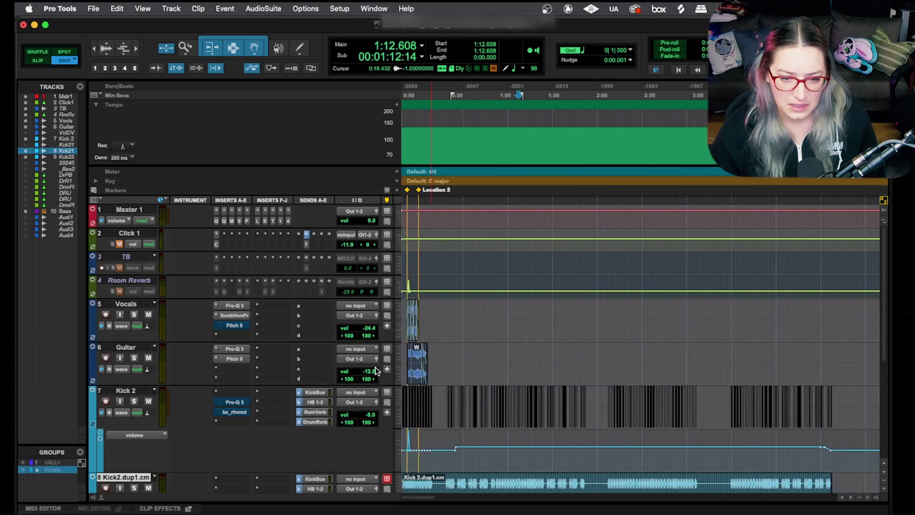
left_click(443, 303)
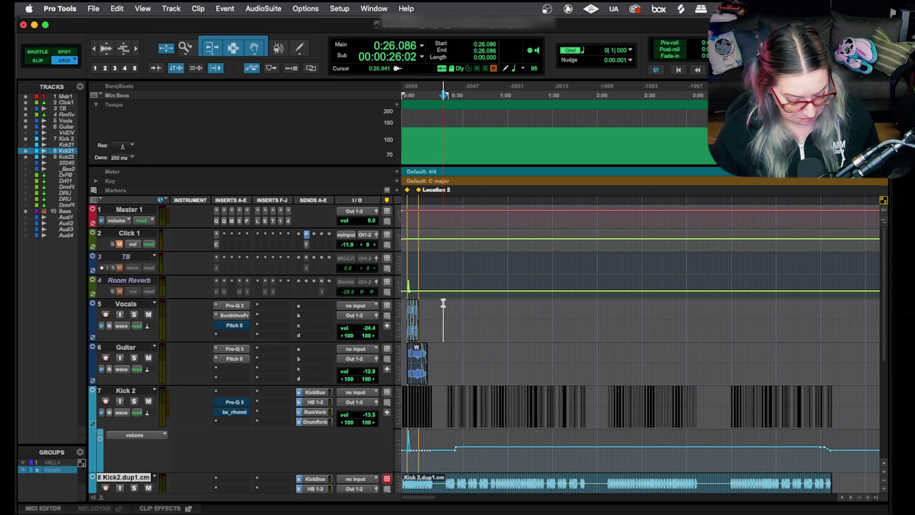
key("alt+Tab")
Delete the vocal fade-in, crossfade and fade-out, plus both guitar fades
key("super+bracketright")
key("super+bracketright")
key("super+bracketright")
key("super+bracketright")
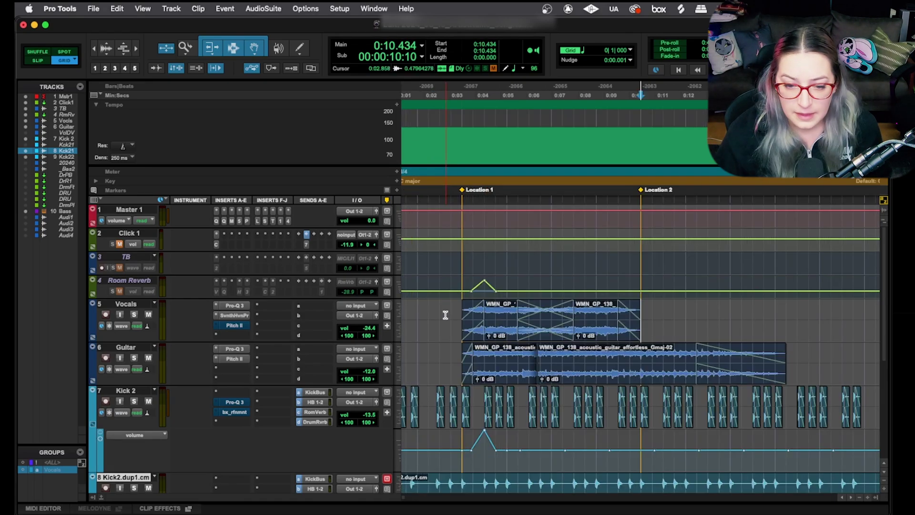
left_click(475, 332)
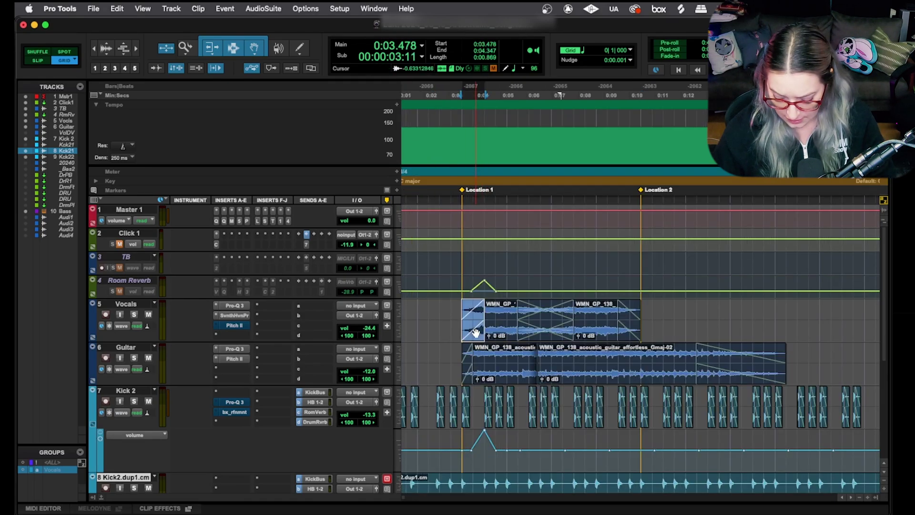
key("Delete")
left_click(545, 334)
key("Delete")
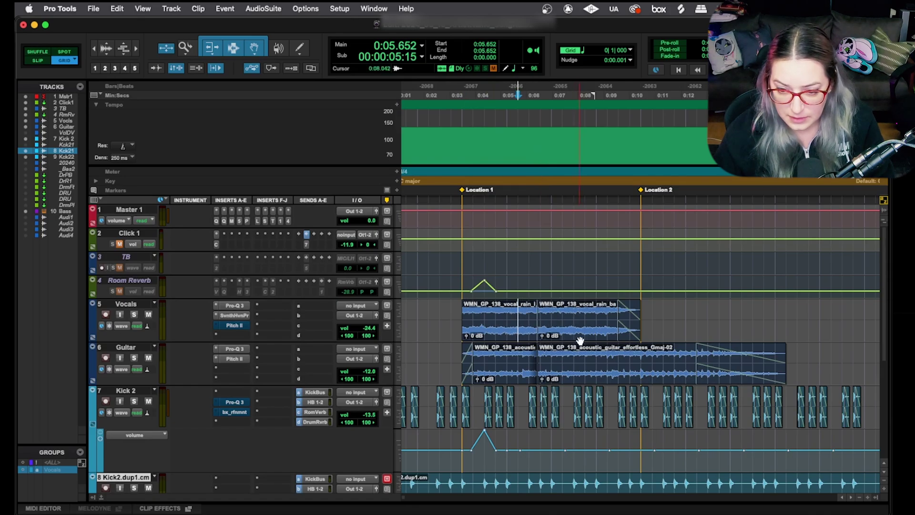
left_click(624, 335)
key("Delete")
left_click(469, 379)
key("Delete")
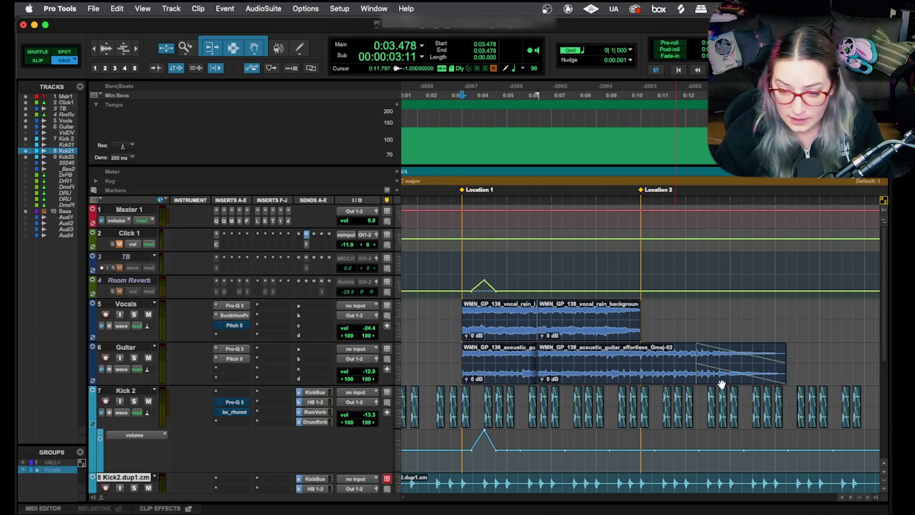
left_click(730, 380)
key("Delete")
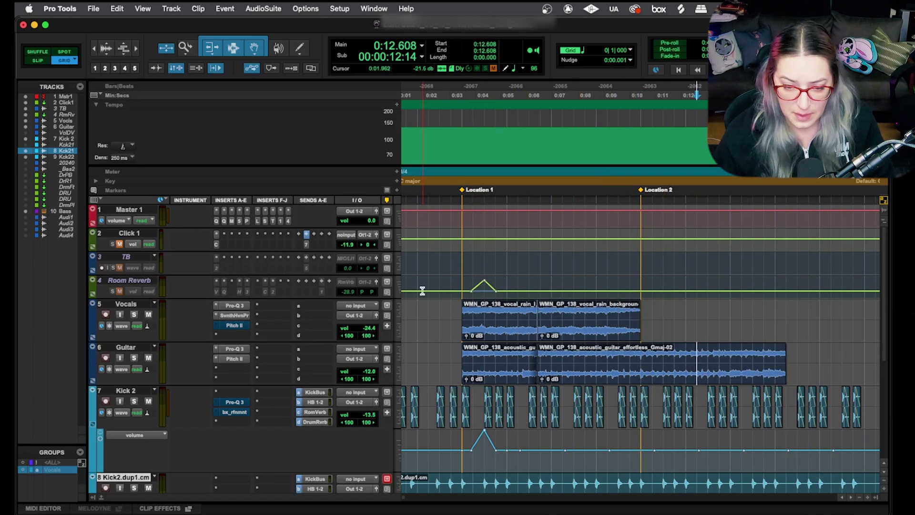
Trim the first Vocals clip to a short piece from about 0:04.78 to 0:05.652
left_click(426, 313)
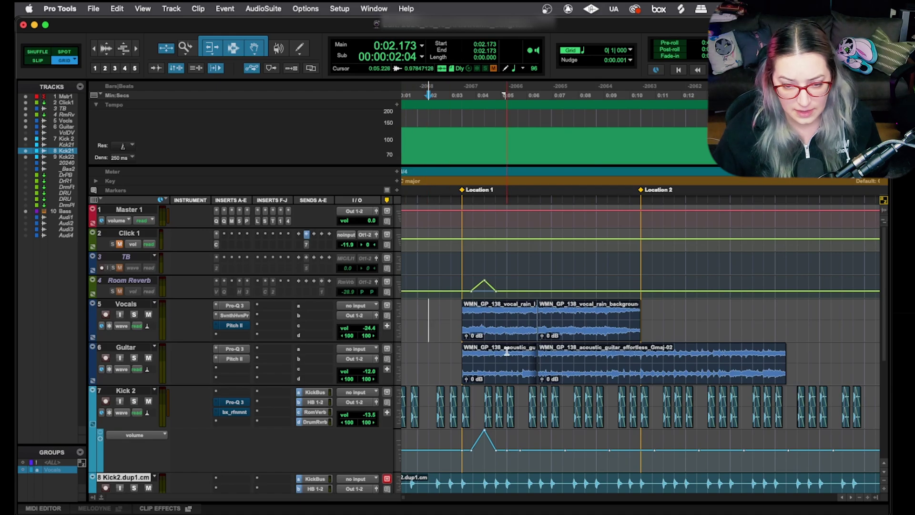
left_click(479, 313)
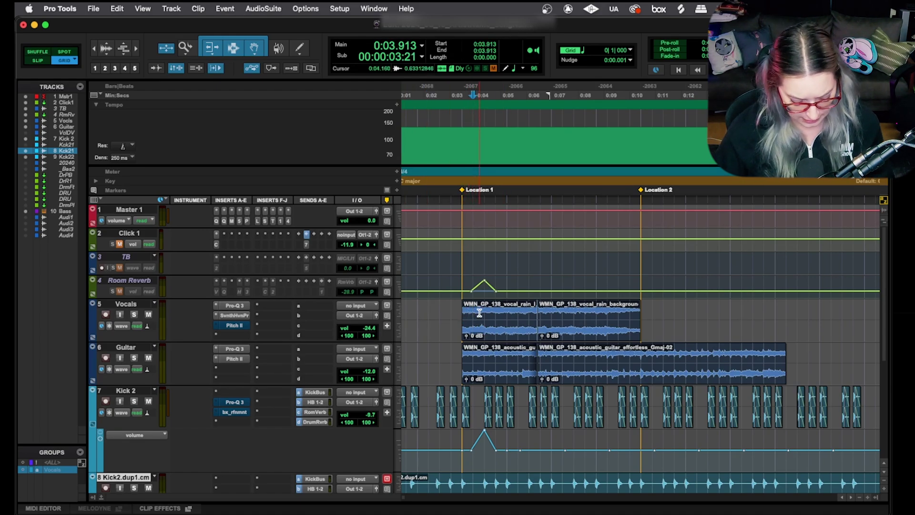
key("a")
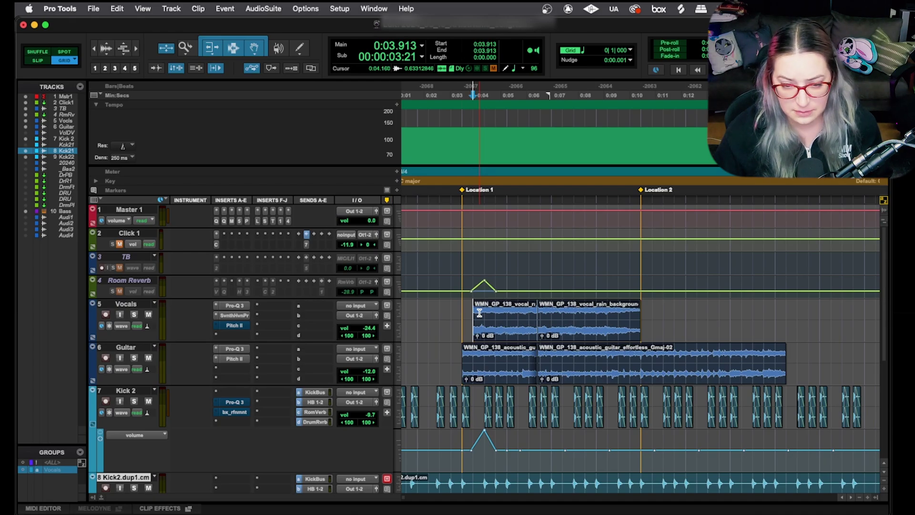
left_click(495, 315)
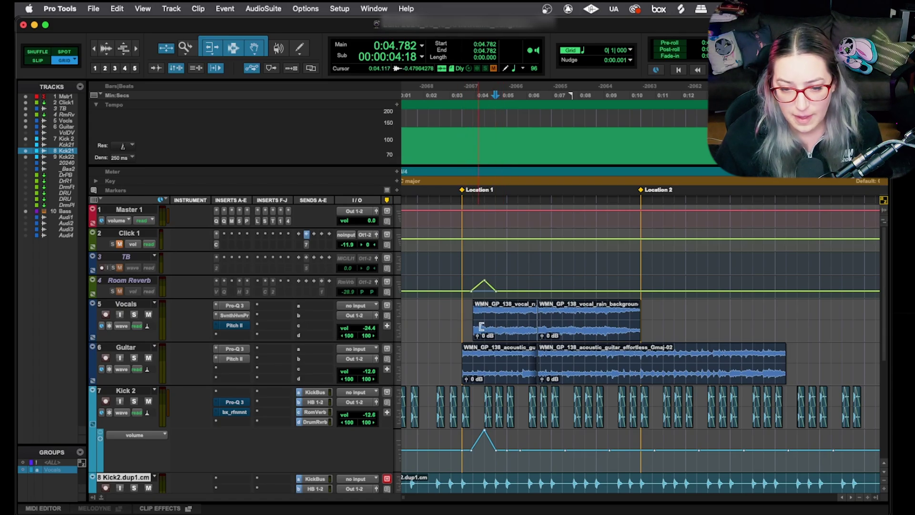
left_click_drag(475, 312, 504, 326)
left_click(518, 312)
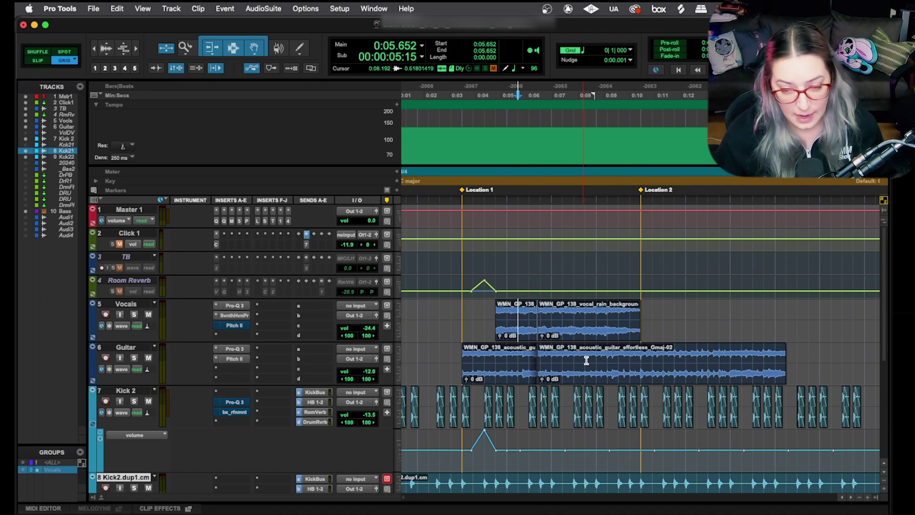
scroll(571, 362, "down", 1)
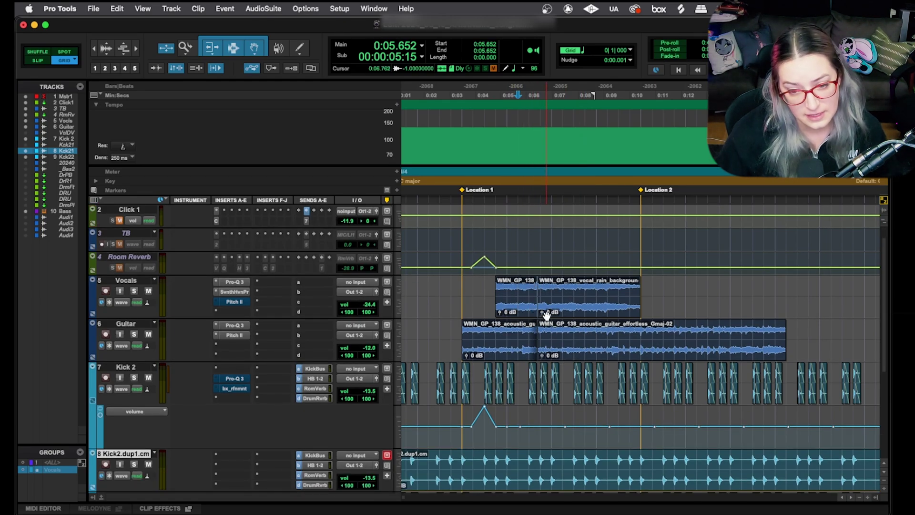
key("s")
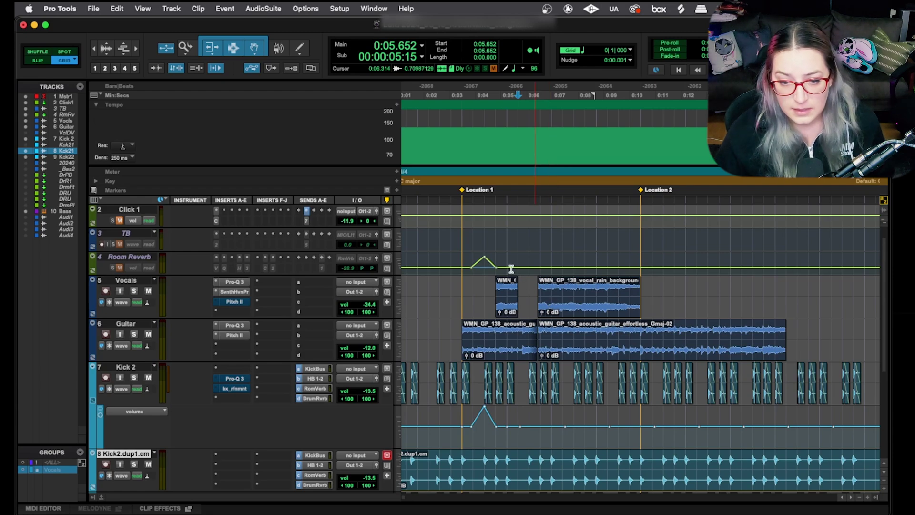
Trim the vocal clip's end at 0:05.217, then undo the trims to restore the full clip
left_click(487, 289)
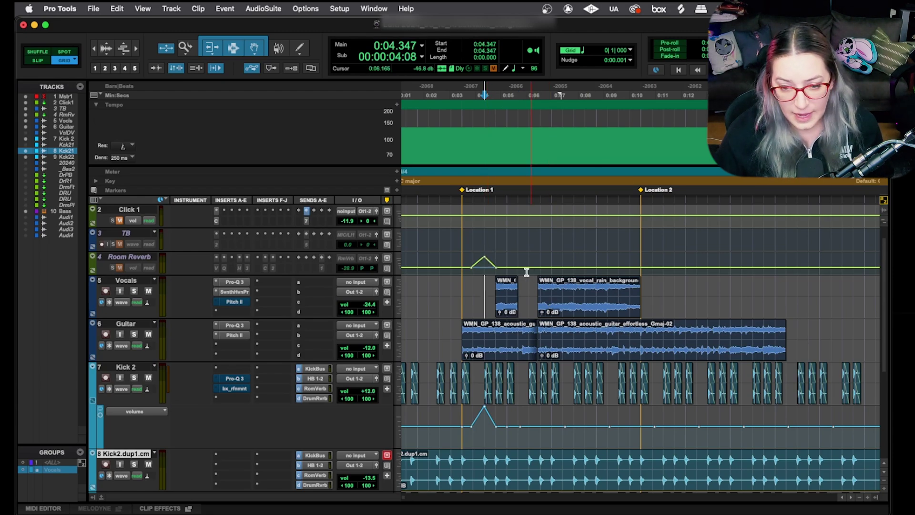
left_click(507, 284)
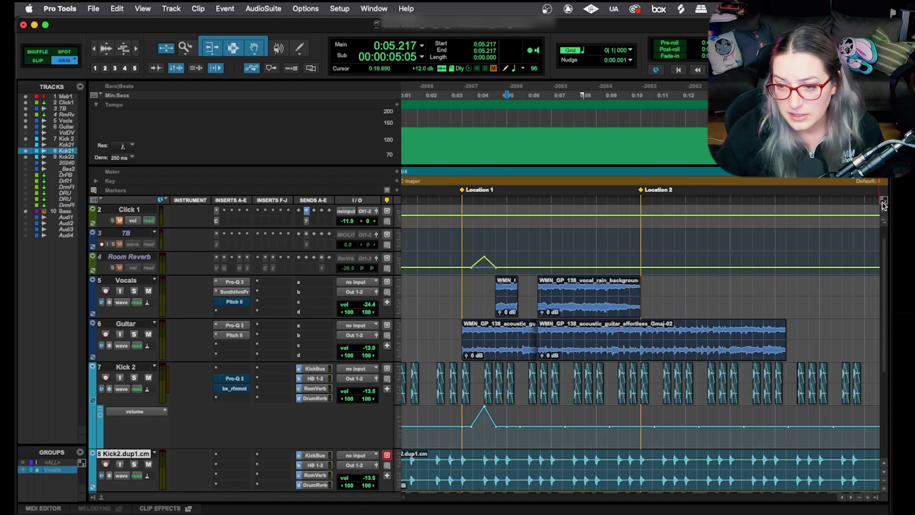
key("s")
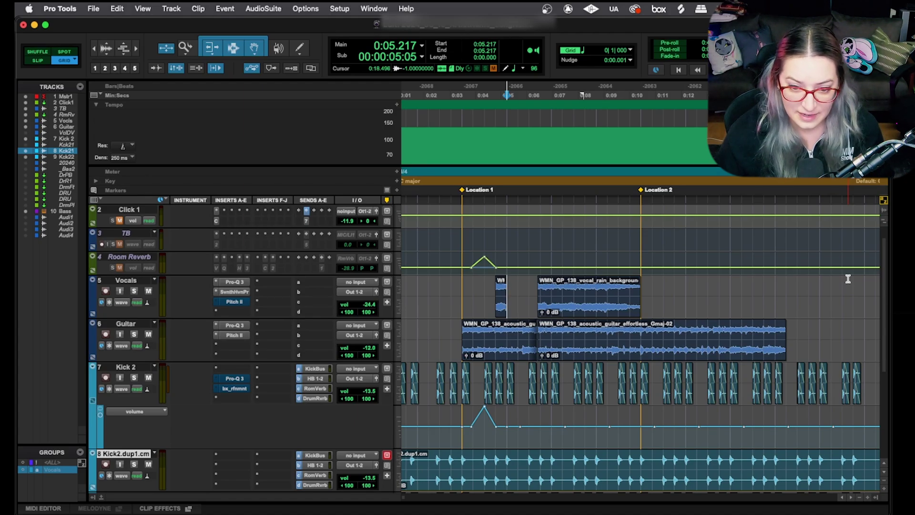
left_click(503, 285)
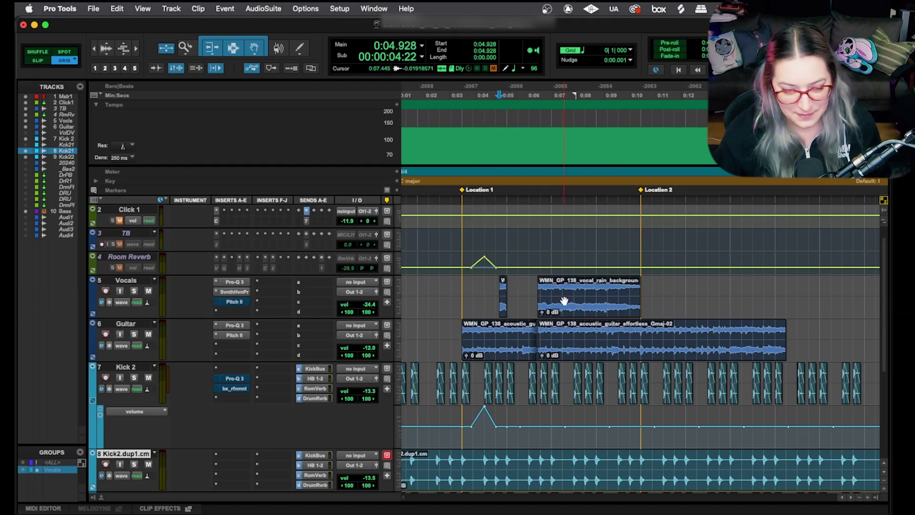
key("super+z")
key("super+z")
key("super+z")
key("super+z")
key("super+z")
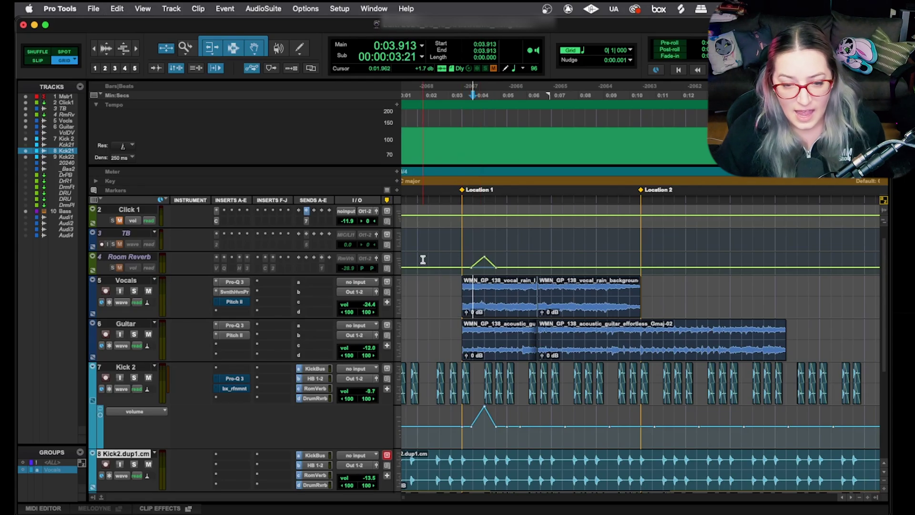
left_click(428, 286)
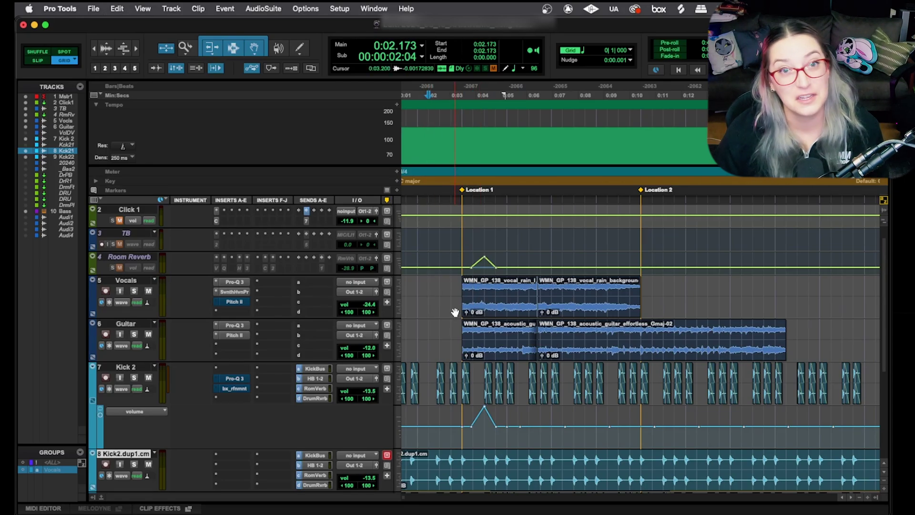
Nudge the first vocal clip a bar earlier and back to 0:03.478, then move the selection onto Guitar
key("space")
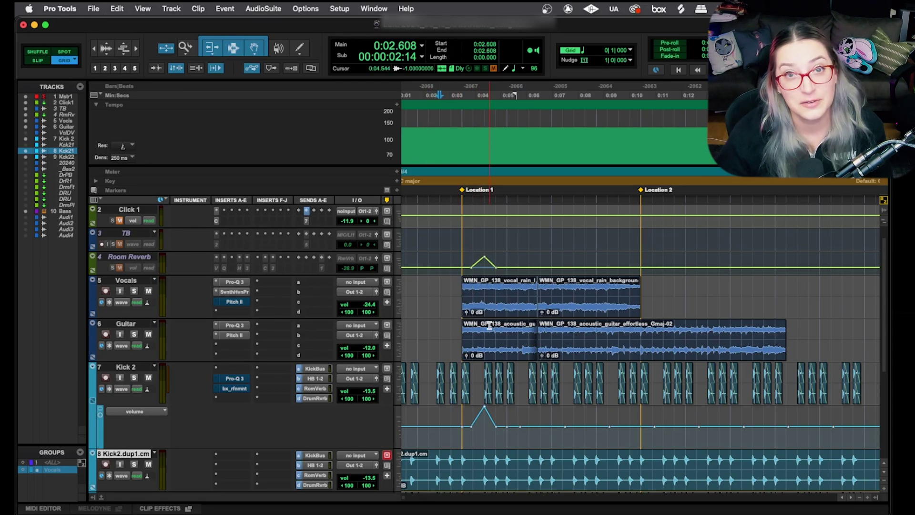
left_click(491, 313)
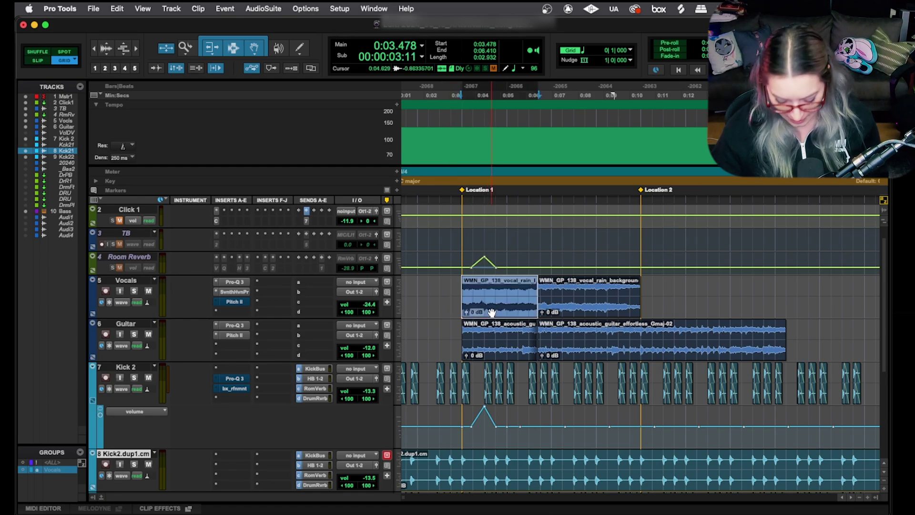
key("minus")
key("plus")
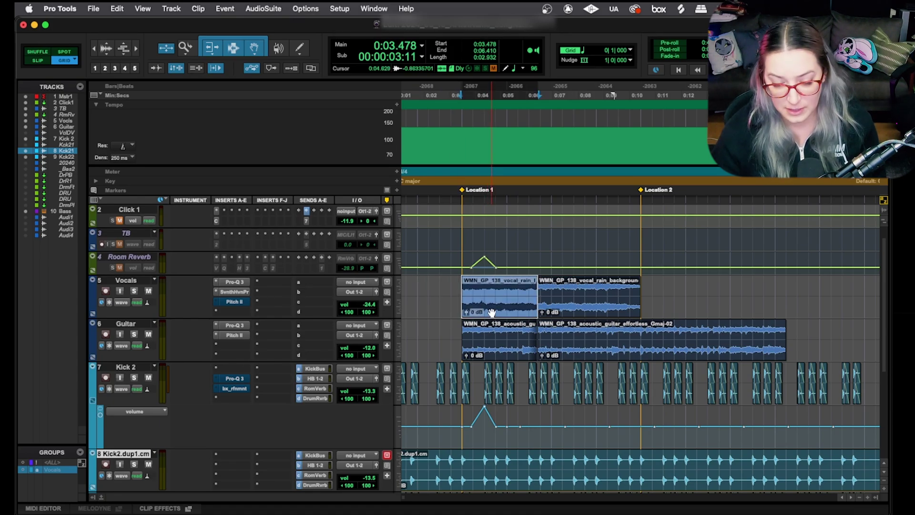
key("p")
key("semicolon")
key("semicolon")
key("semicolon")
key("p")
key("p")
key("p")
key("p")
key("semicolon")
key("semicolon")
key("semicolon")
key("semicolon")
key("p")
key("p")
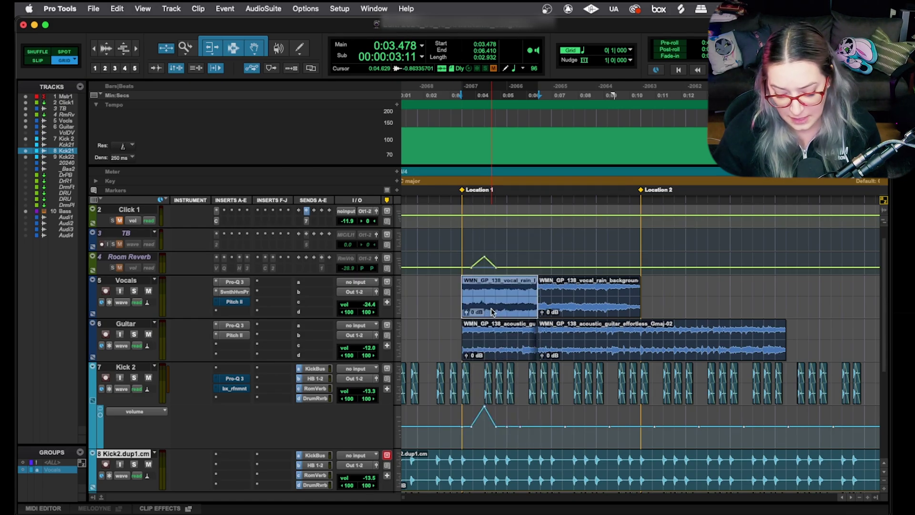
key("semicolon")
key("semicolon")
key("semicolon")
scroll(491, 312, "down", 3)
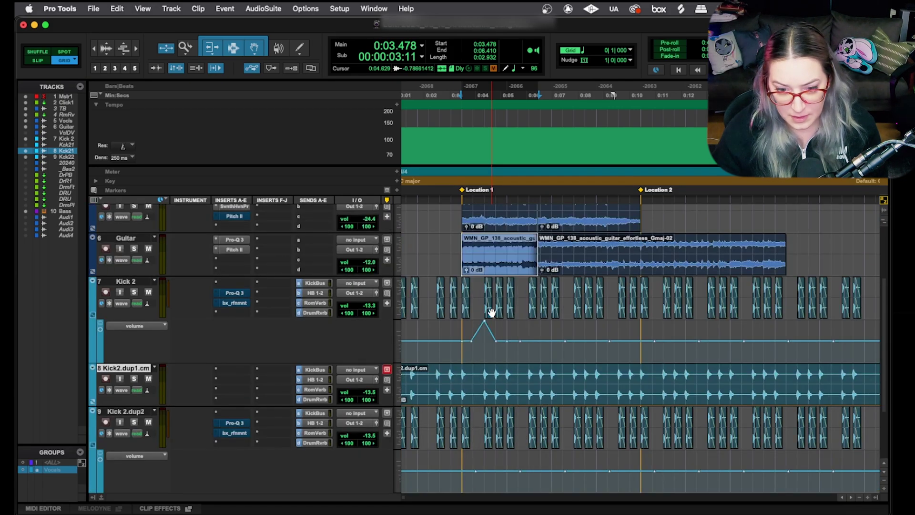
scroll(473, 306, "up", 2)
Add a guitar fade-in to 0:03.913, a 0:05.652–0:07.391 crossfade, and a fade-out from 0:15.217
left_click(473, 307)
key("d")
left_click_drag(517, 310, 563, 313)
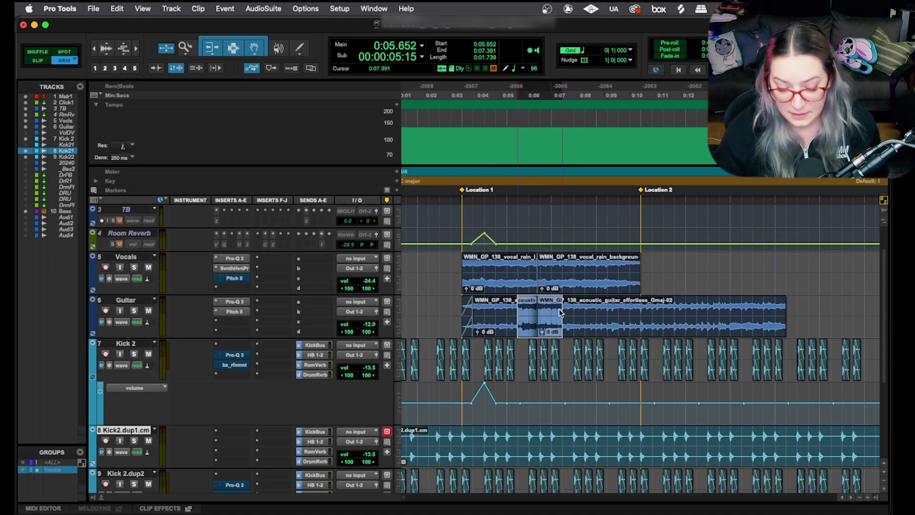
key("f")
left_click(768, 308)
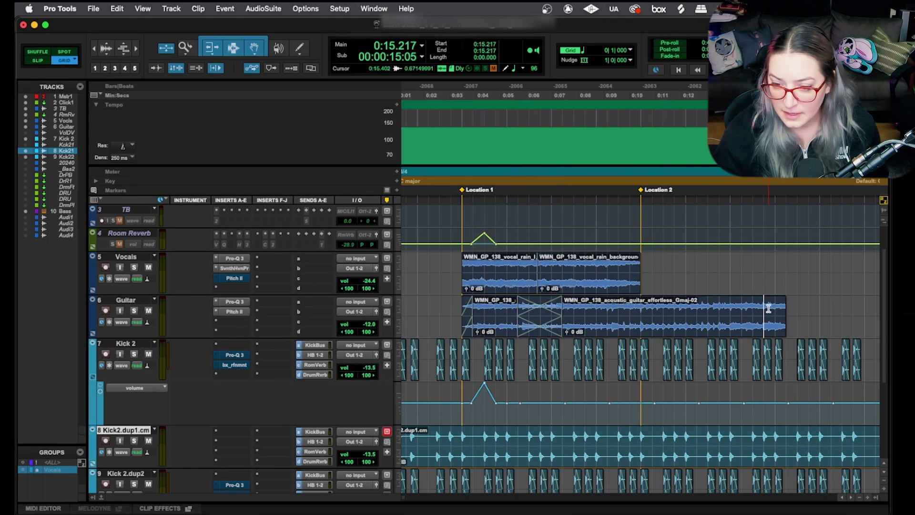
key("g")
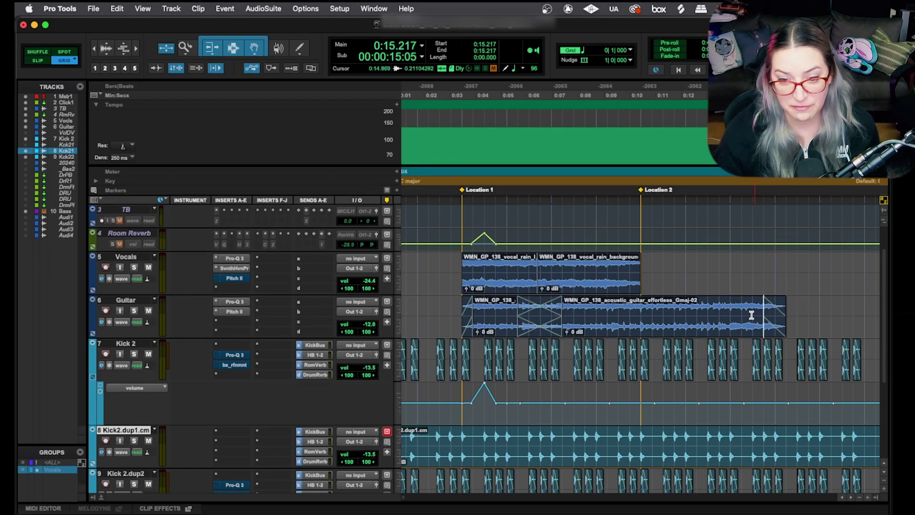
Trim the Vocals clip to 0:04.347–0:09.130 with A and S, then zoom with R and T
left_click(486, 266)
key("a")
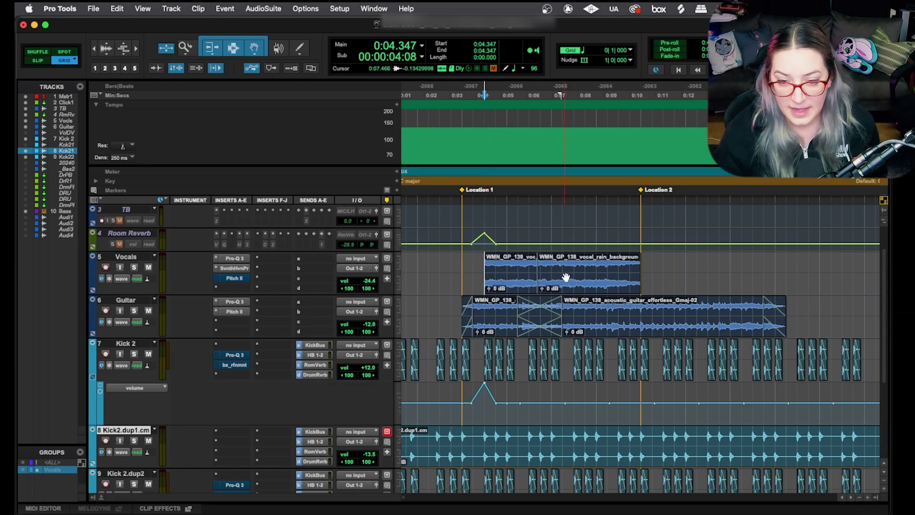
left_click(608, 266)
key("s")
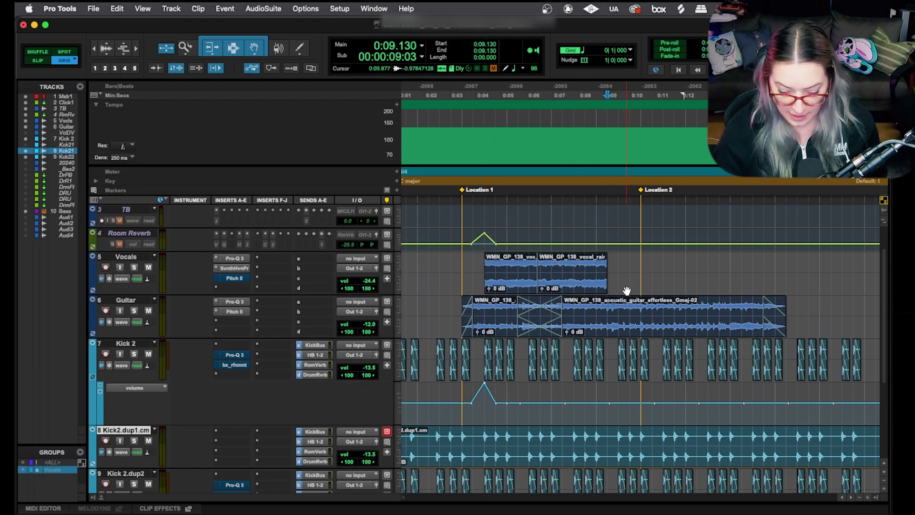
key("r")
key("r")
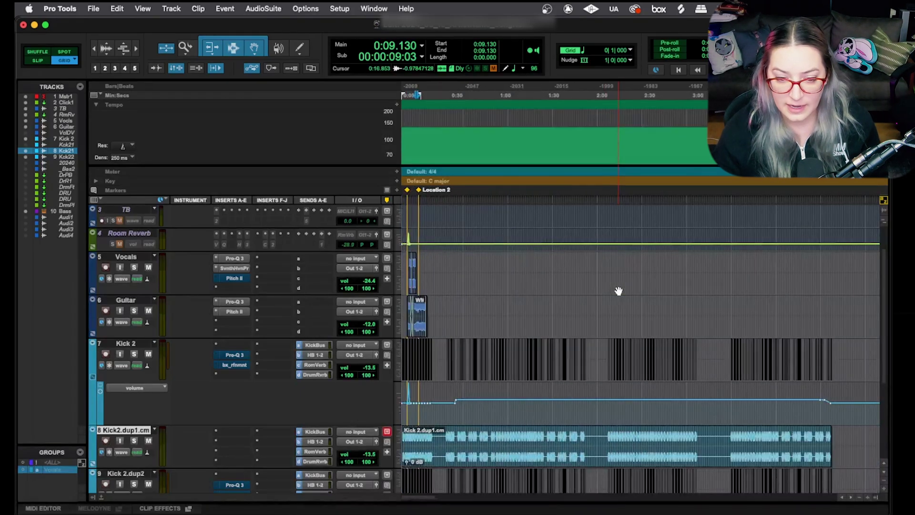
key("t")
key("t")
key("t")
key("t")
key("r")
key("r")
key("r")
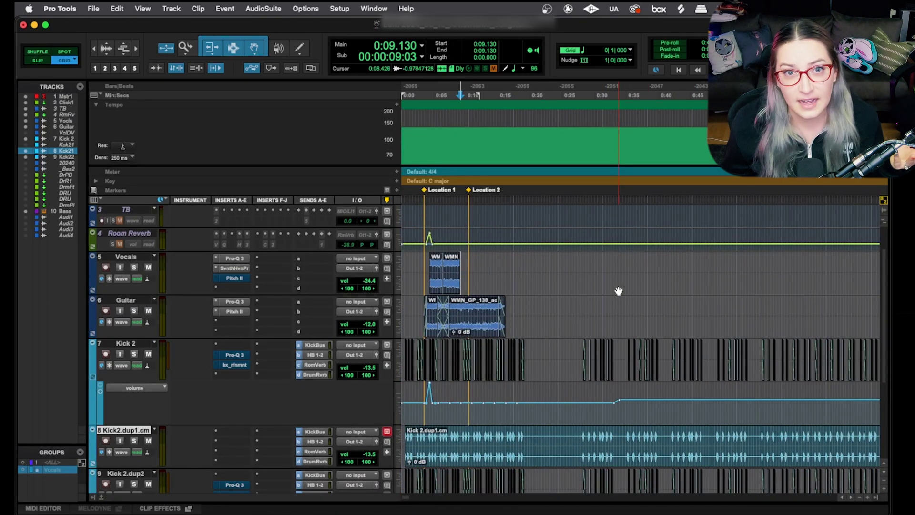